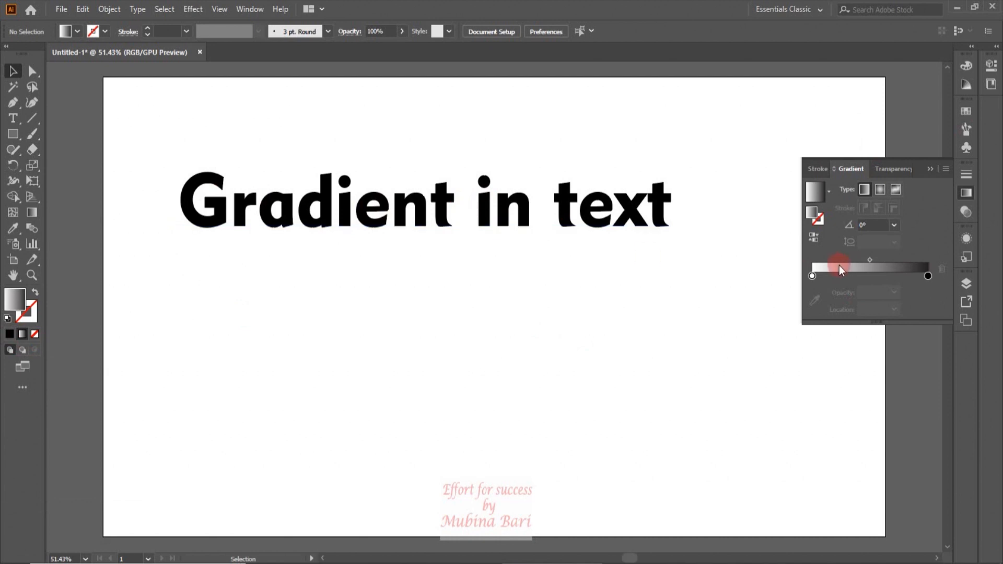
# - With nothing selected, set the current fill to the orange-yellow gradient swatch
pyautogui.click(843, 266)
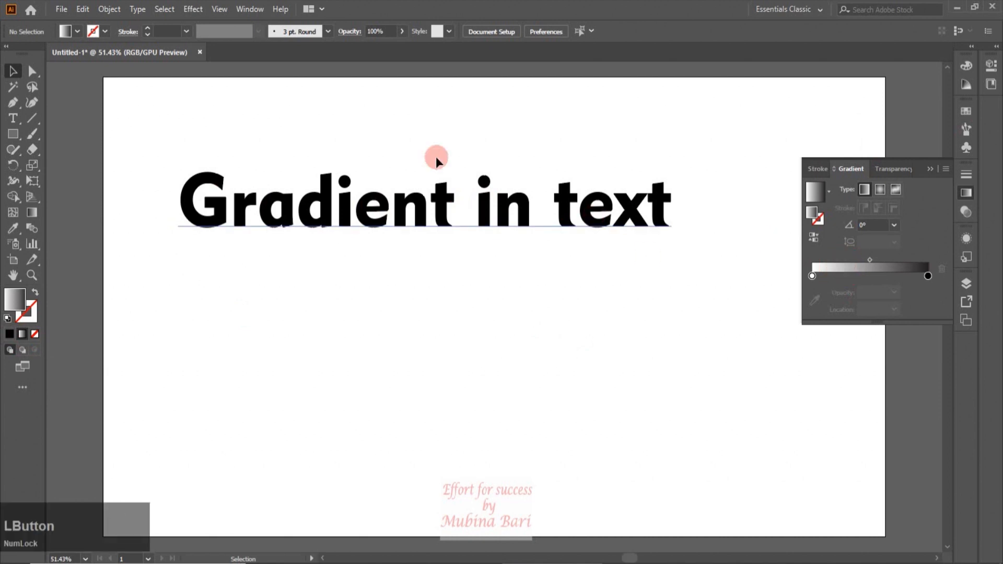
pyautogui.click(78, 33)
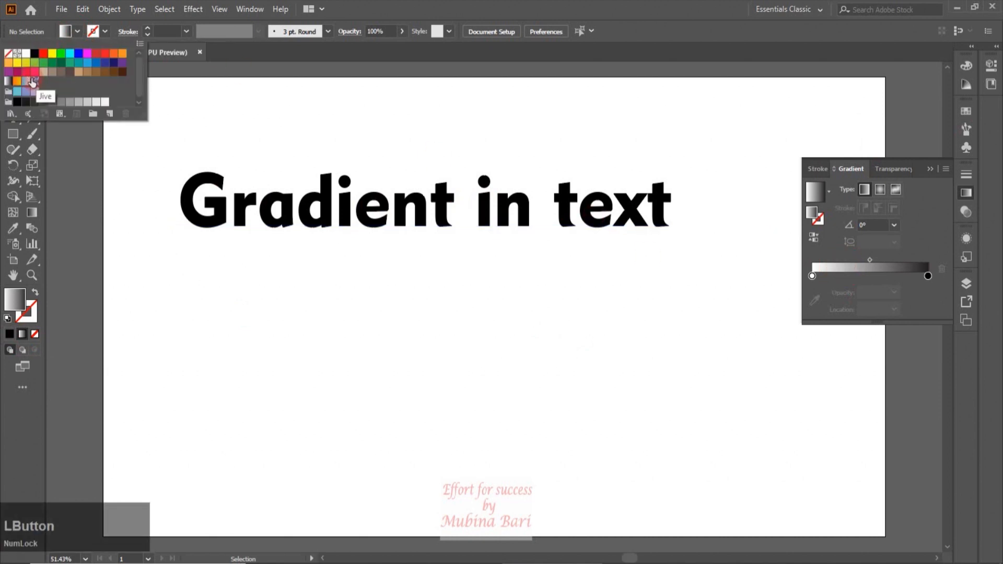
pyautogui.click(14, 83)
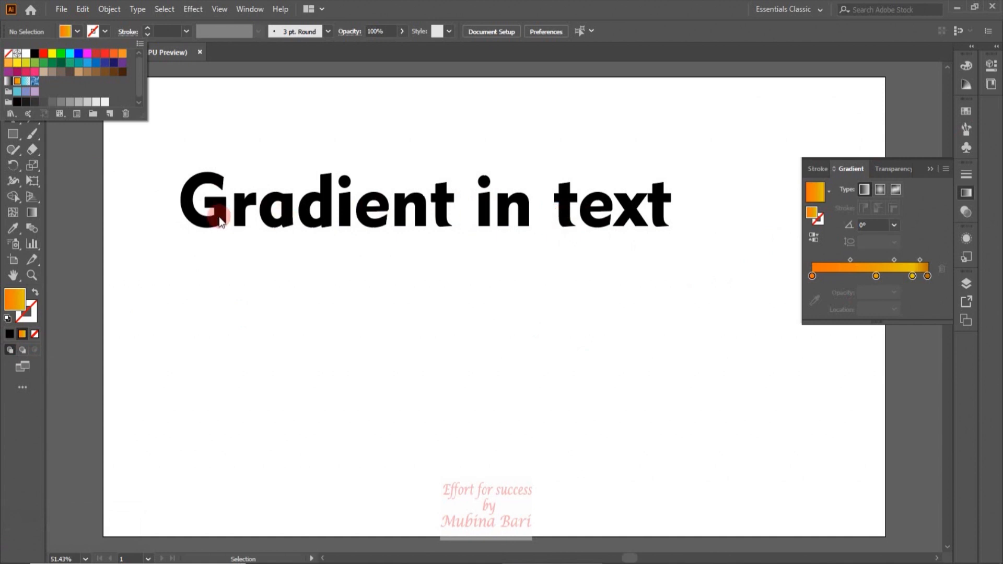
# - Fill the "Gradient in text" text object with the RGB Cyan swatch
pyautogui.click(279, 219)
pyautogui.click(285, 219)
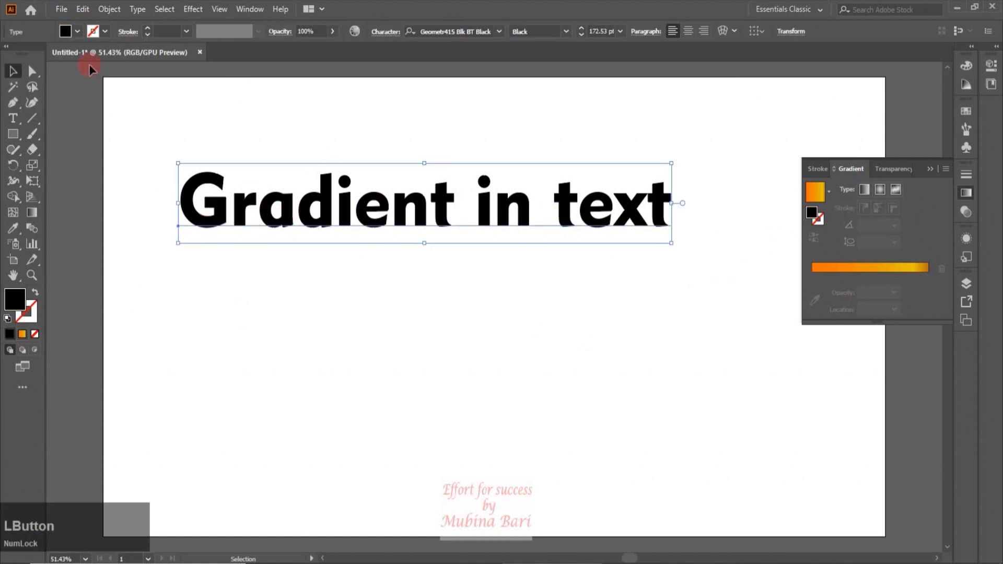
pyautogui.click(76, 32)
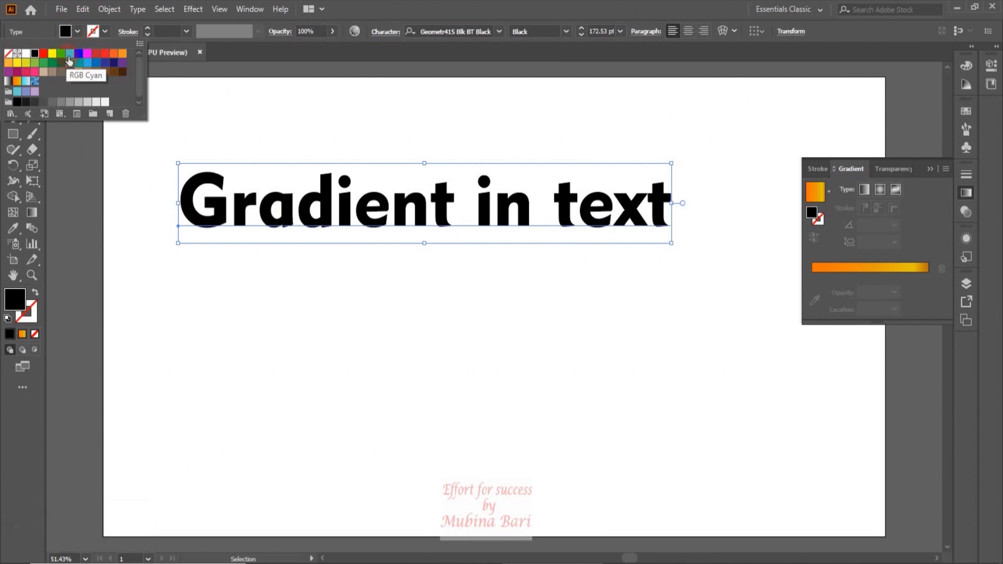
pyautogui.click(70, 53)
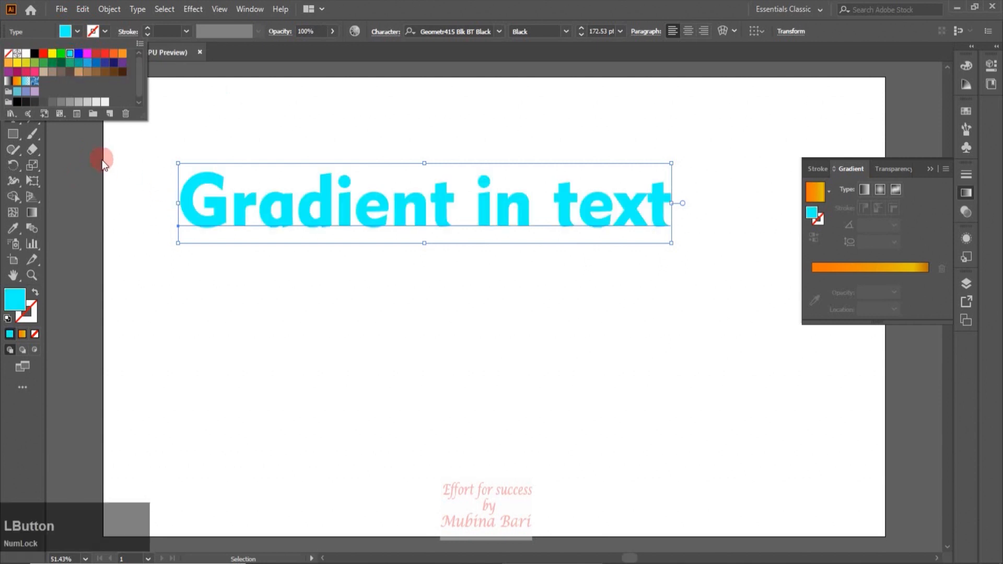
pyautogui.click(86, 155)
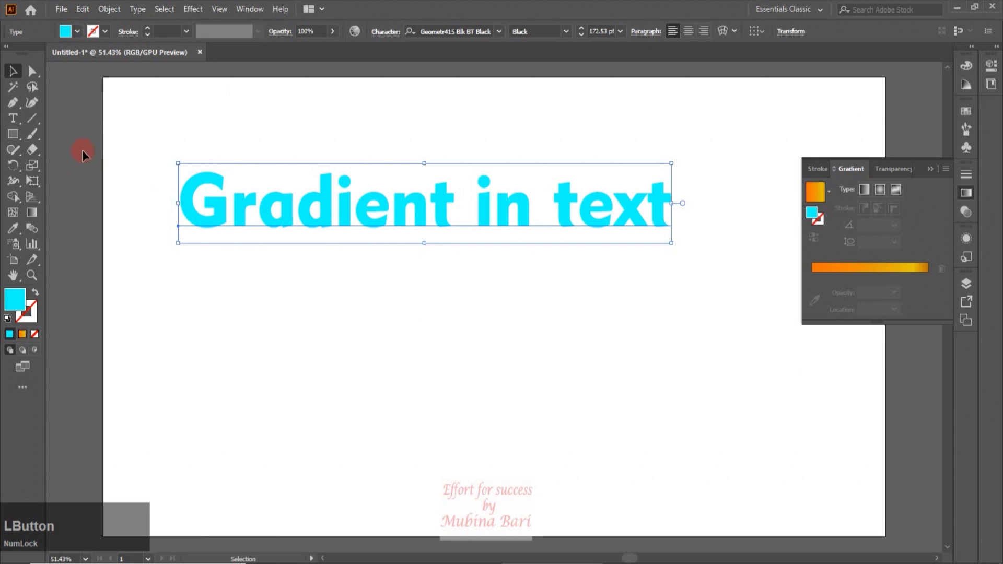
# - Try to fill the live text directly with the orange-yellow gradient swatch
pyautogui.click(77, 33)
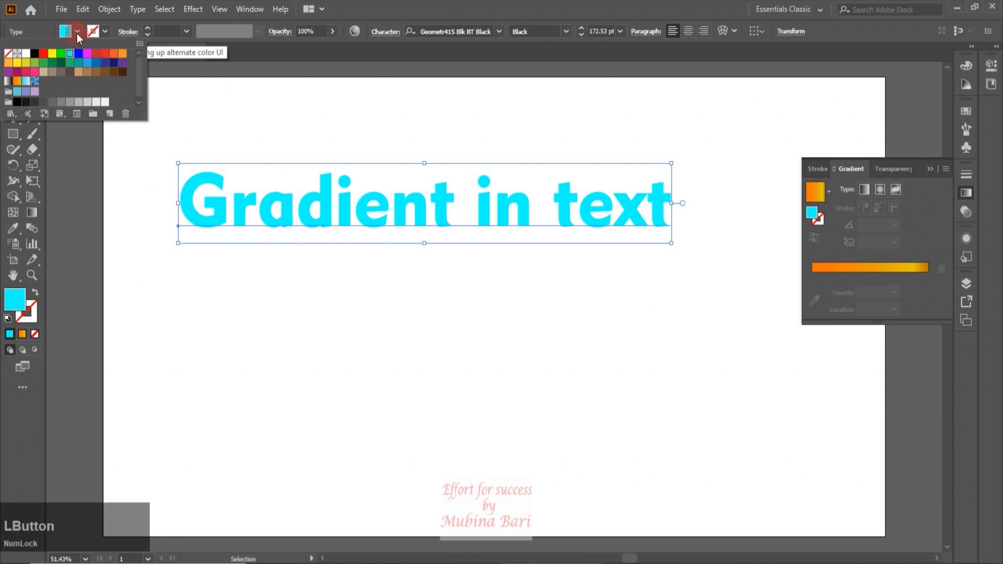
pyautogui.click(18, 83)
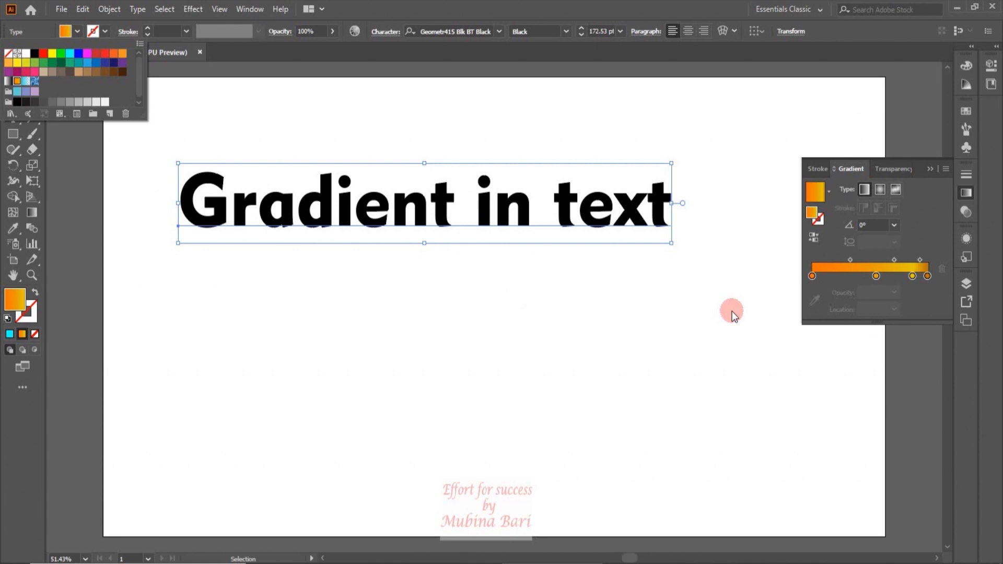
pyautogui.click(747, 157)
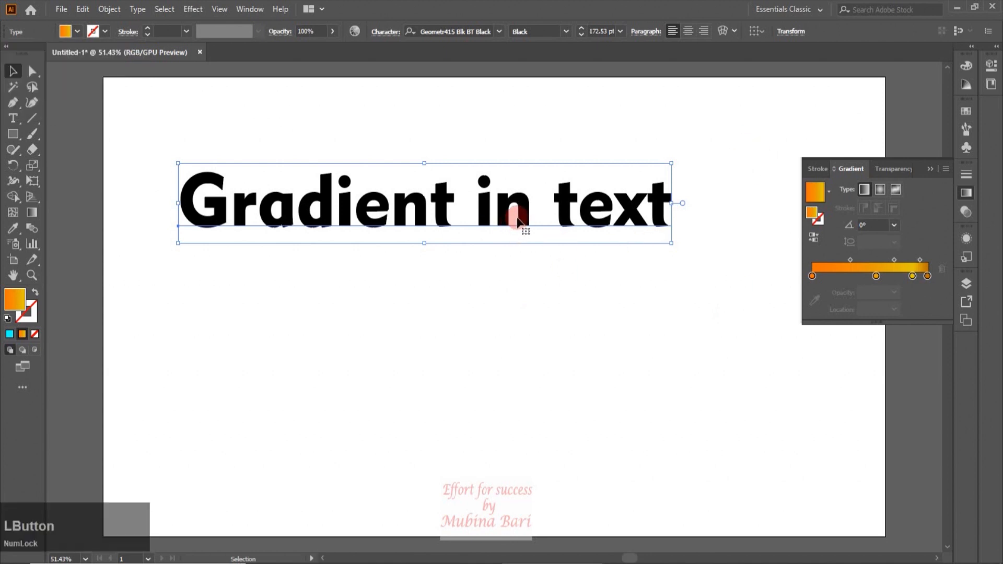
# - Duplicate the text directly below the original and convert the copy to outlines
pyautogui.moveTo(512, 226); pyautogui.dragTo(520, 369)
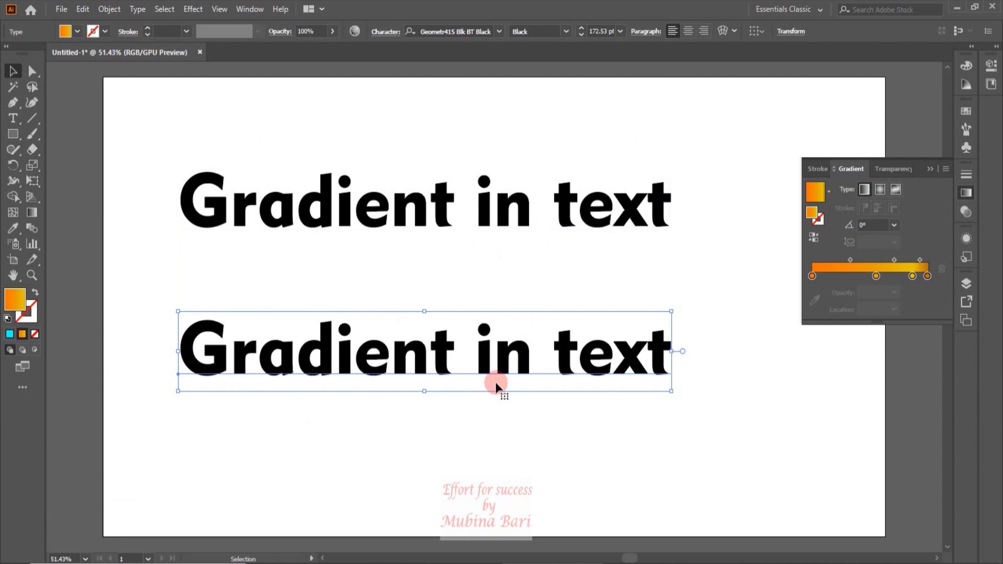
pyautogui.rightClick(498, 353)
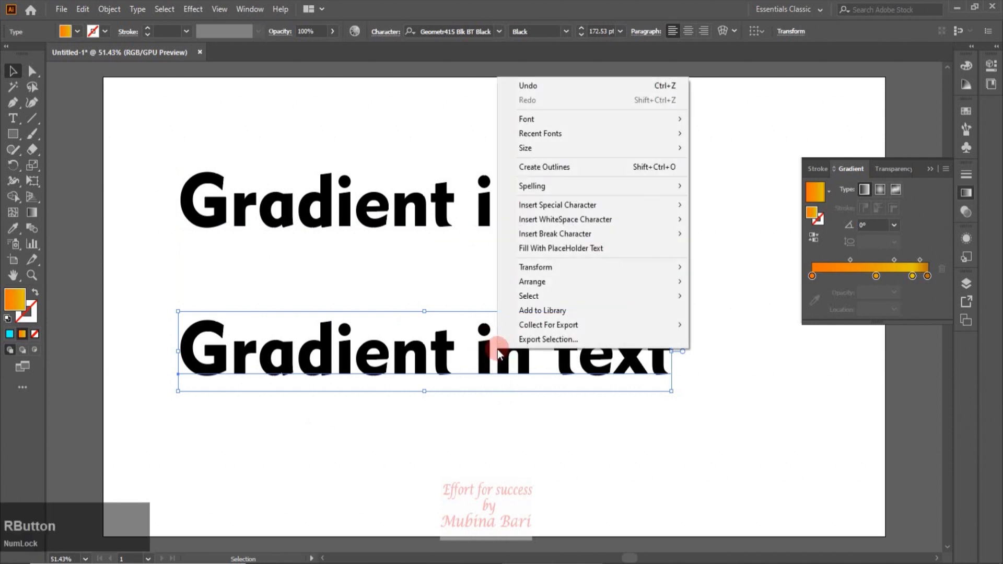
pyautogui.click(532, 171)
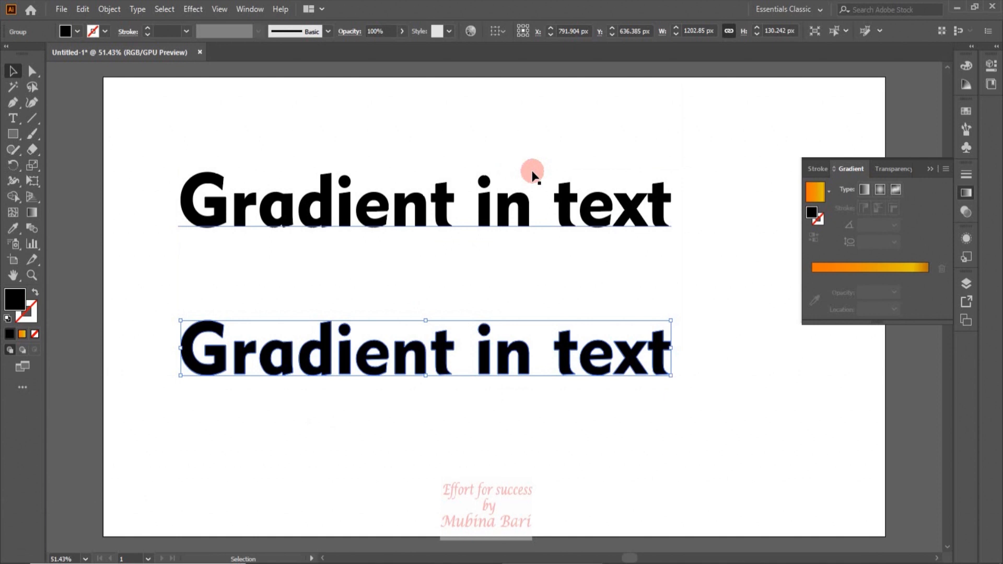
# - Fill the outlined copy with the orange-yellow gradient swatch
pyautogui.click(77, 31)
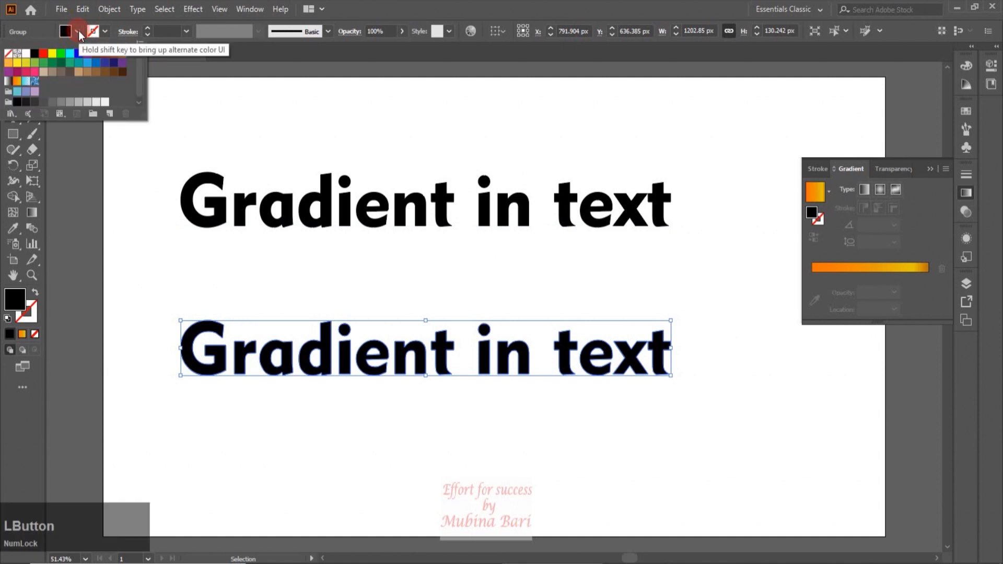
pyautogui.click(18, 82)
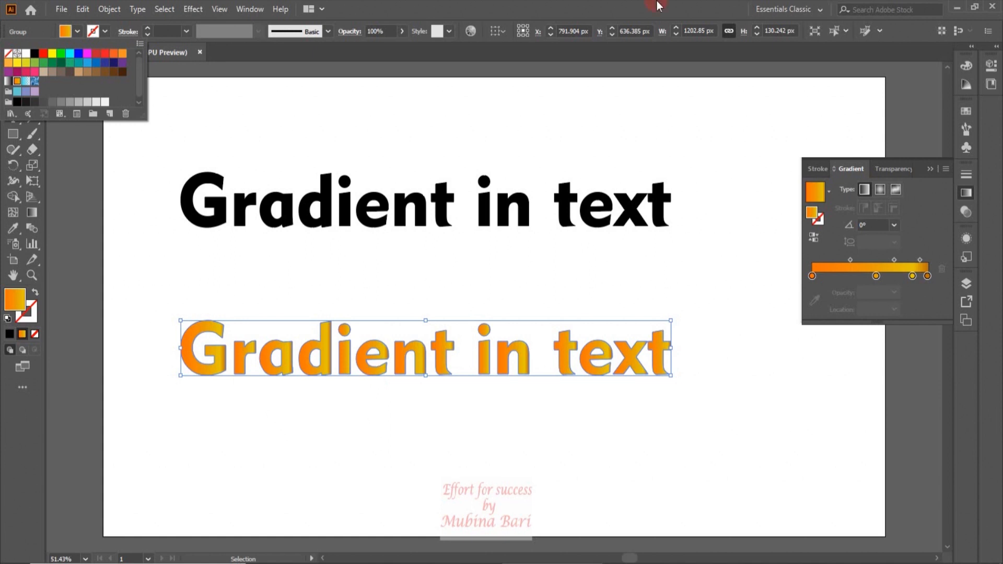
# - Delete the outlined copy and move the original text slightly lower on the artboard
pyautogui.press('Delete')
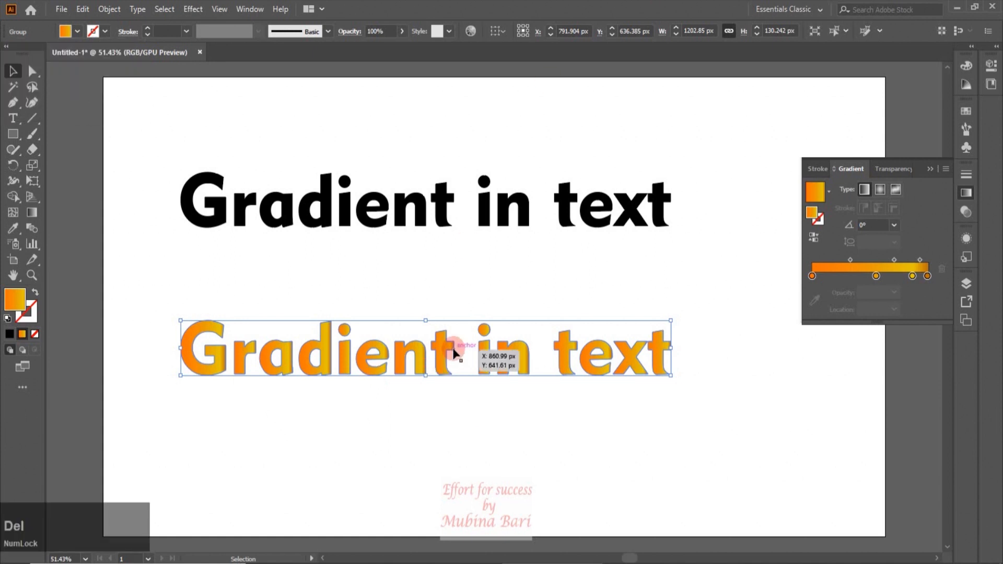
pyautogui.press('Delete')
pyautogui.click(214, 279)
pyautogui.moveTo(421, 213); pyautogui.dragTo(423, 249)
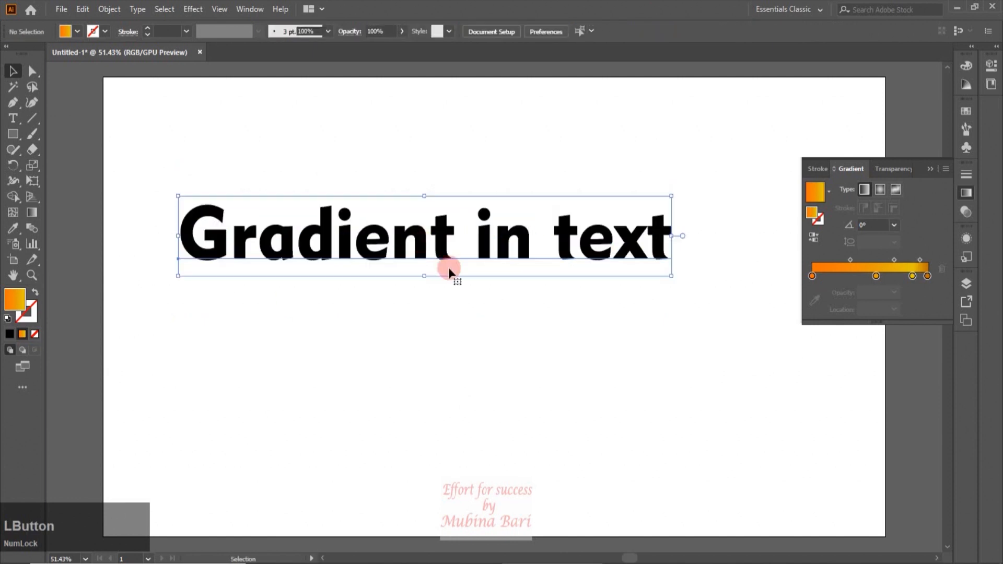
# - Show the text's appearance attributes in place of the gradient settings and add a new fill to the live text
pyautogui.click(966, 193)
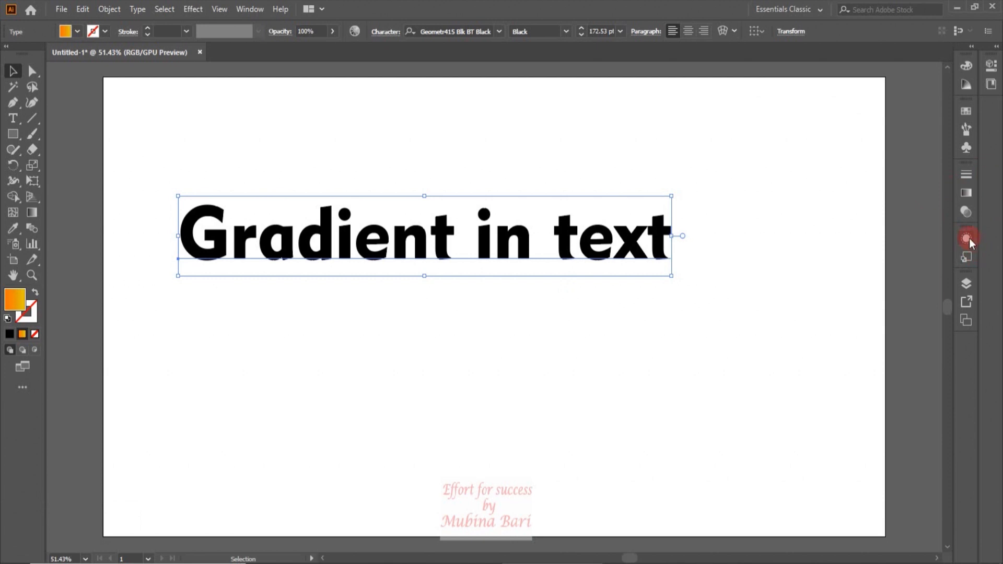
pyautogui.click(253, 14)
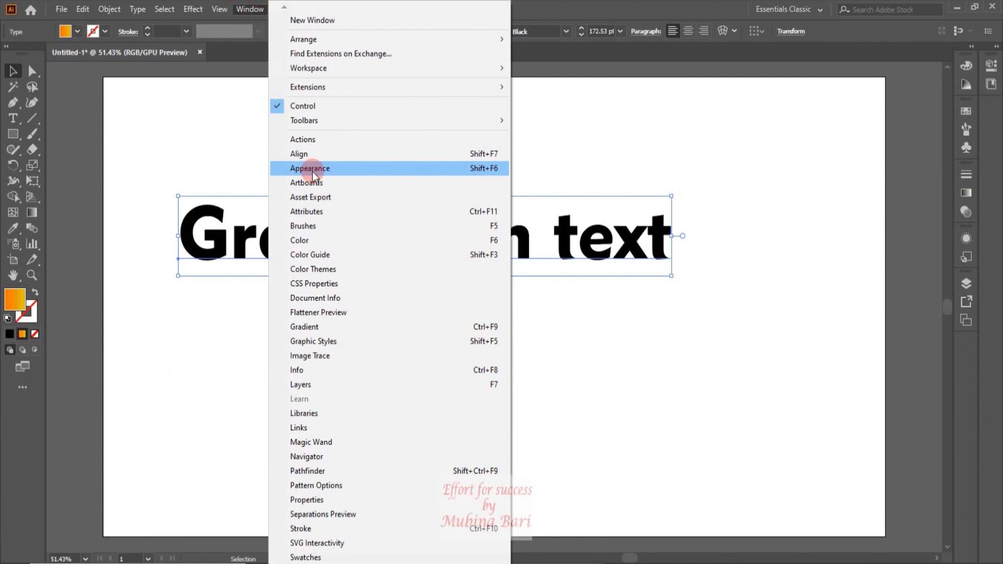
pyautogui.click(967, 238)
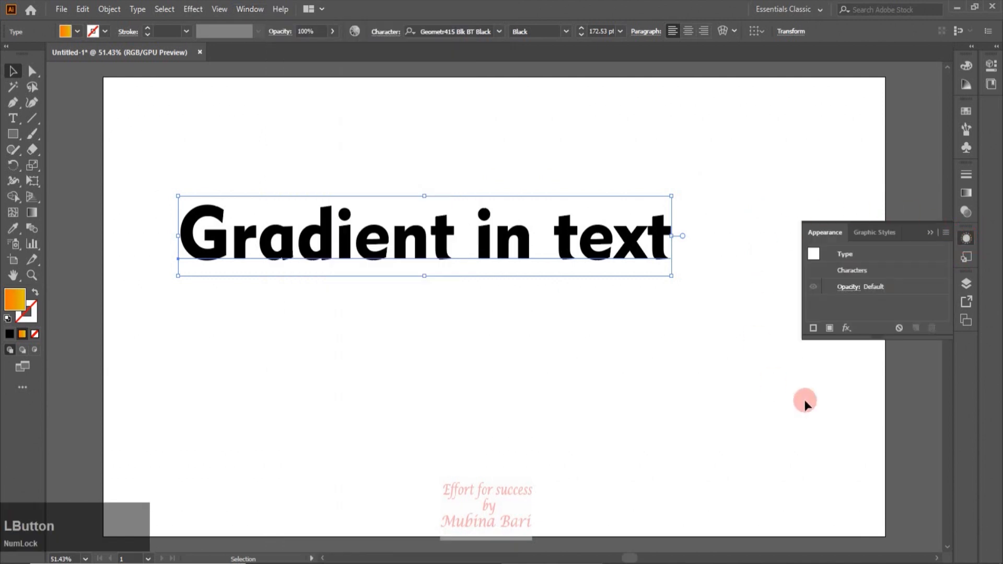
pyautogui.click(830, 328)
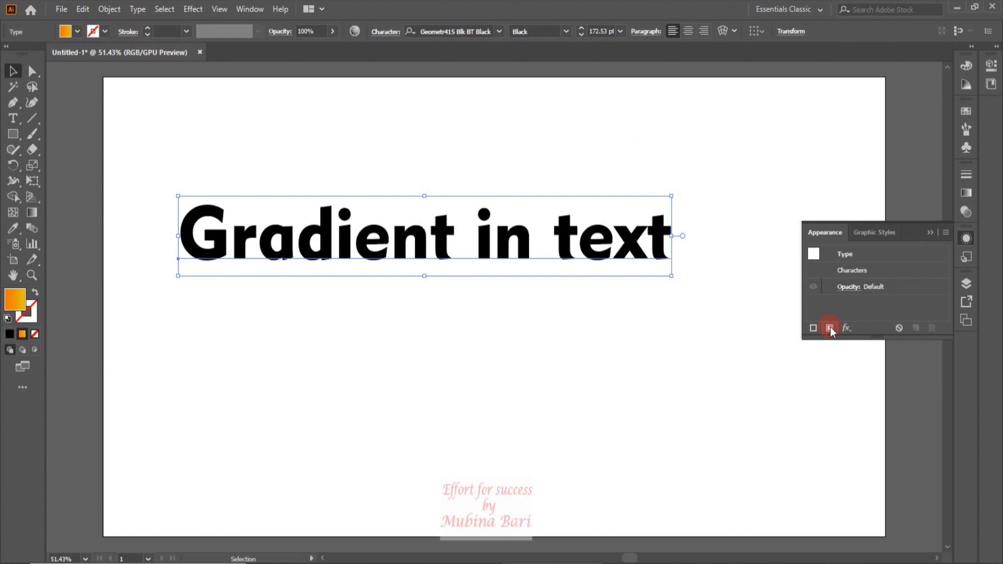
pyautogui.click(829, 328)
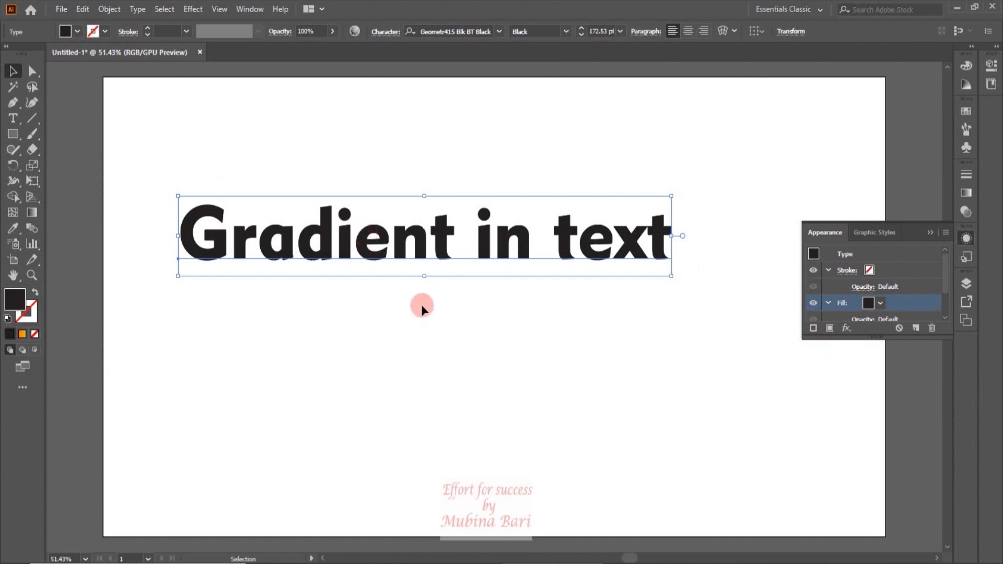
# - Move the text down the artboard and back up to about its previous place
pyautogui.moveTo(32, 150); pyautogui.dragTo(66, 221)
pyautogui.moveTo(480, 251); pyautogui.dragTo(477, 388)
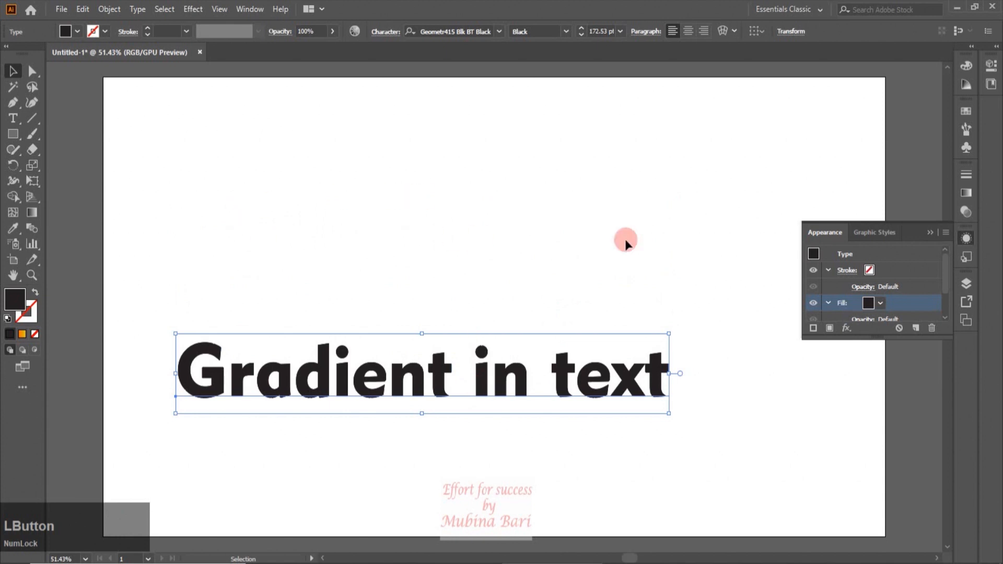
pyautogui.moveTo(487, 364); pyautogui.dragTo(500, 259)
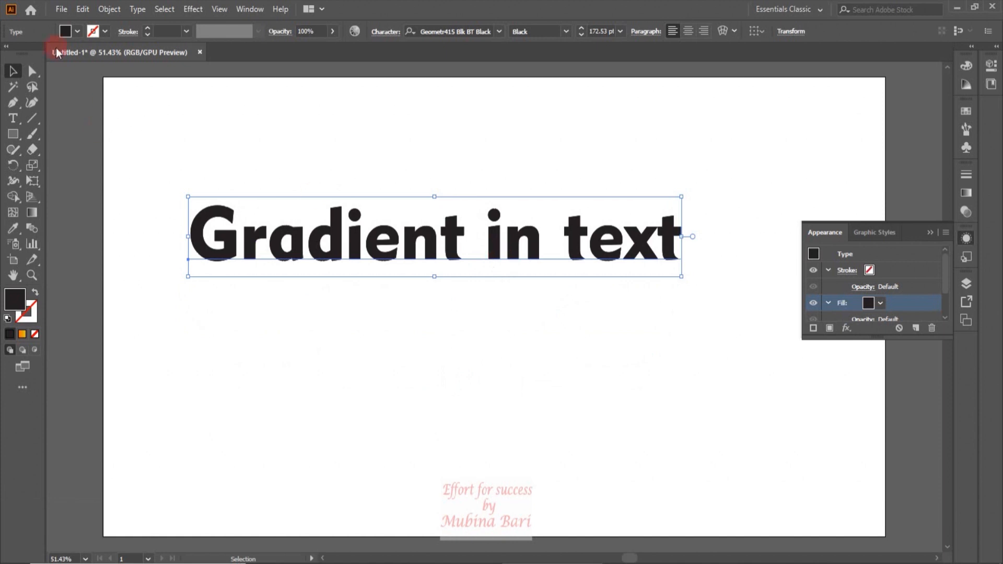
# - Apply the orange-yellow gradient swatch to the text's new fill
pyautogui.click(77, 32)
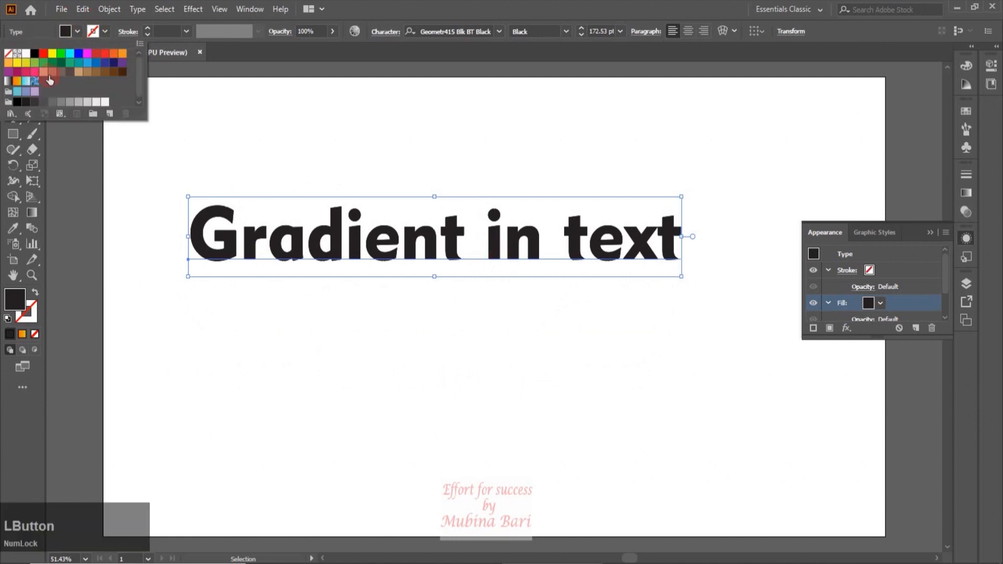
pyautogui.click(16, 82)
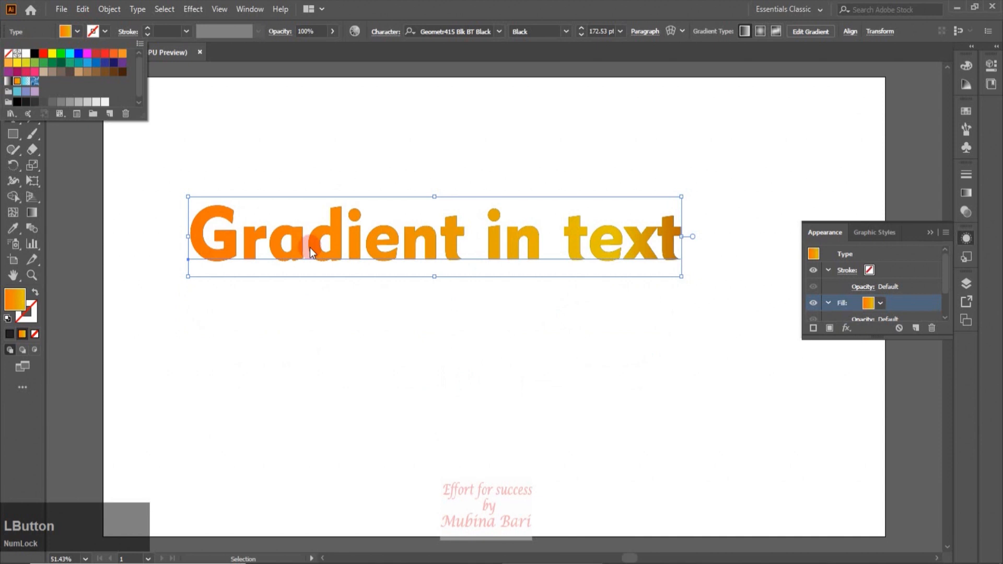
# - Using the Gradient tool on the text, recolour the gradient's middle orange stop to RGB Blue
pyautogui.click(32, 212)
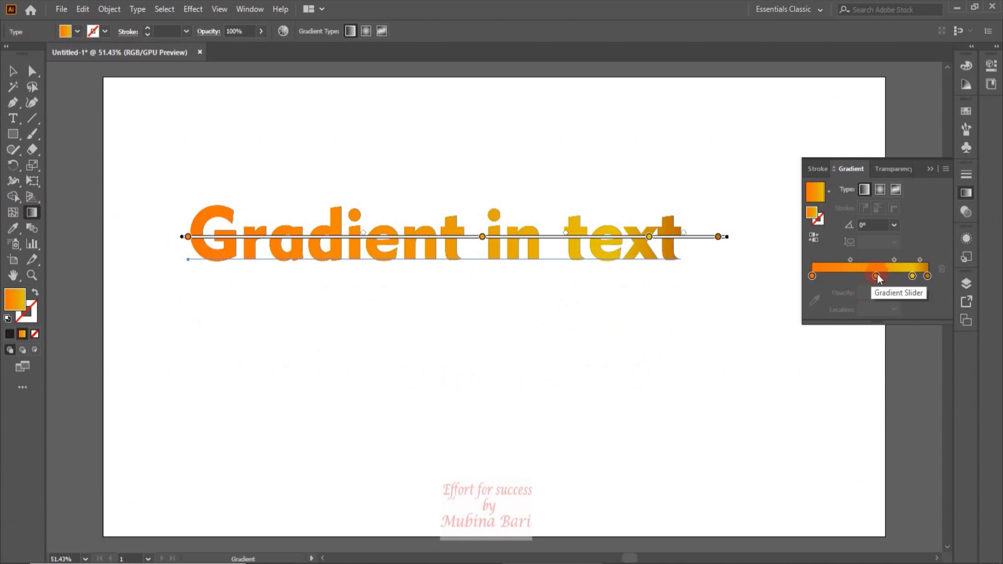
pyautogui.click(876, 276)
pyautogui.doubleClick(876, 276)
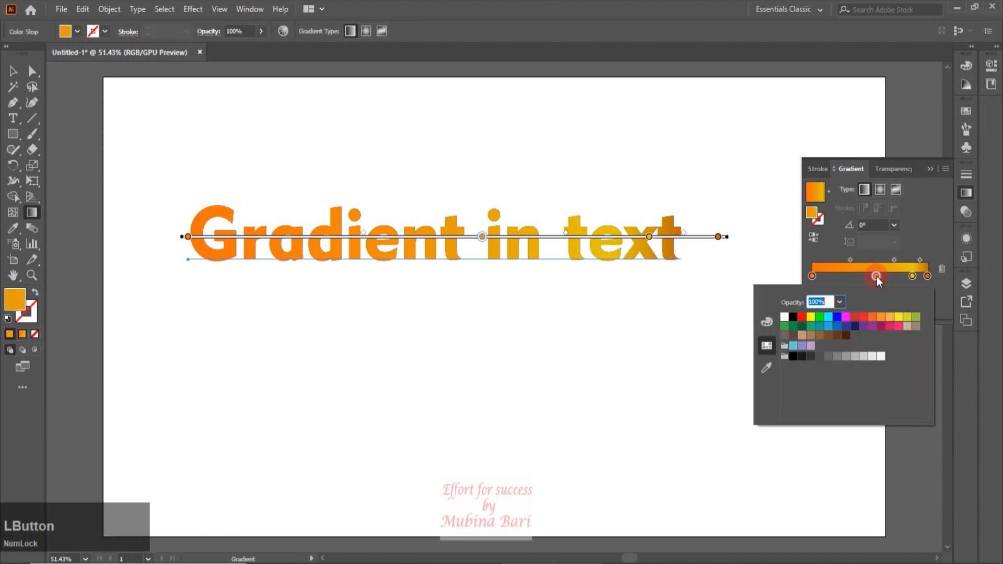
pyautogui.click(838, 318)
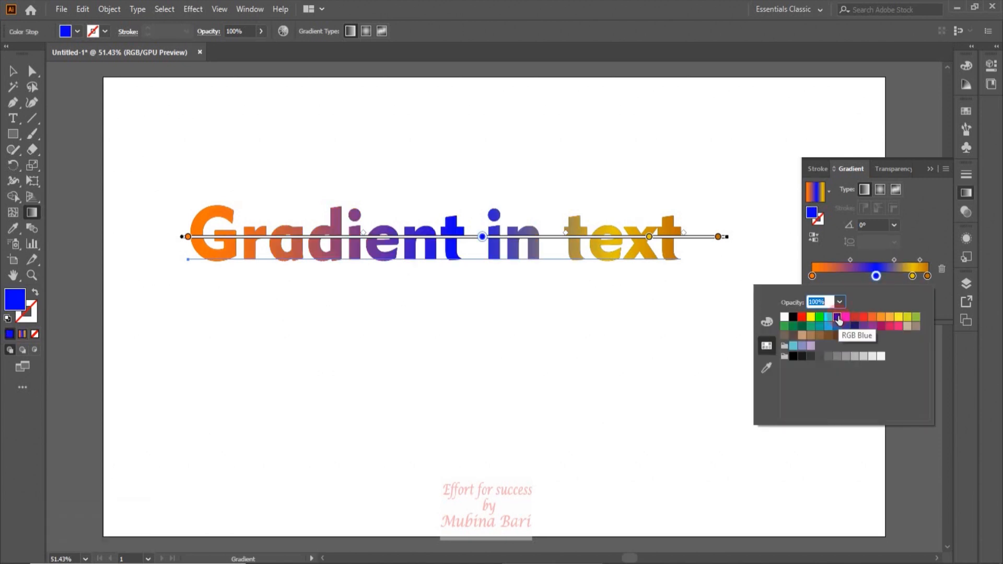
pyautogui.click(838, 319)
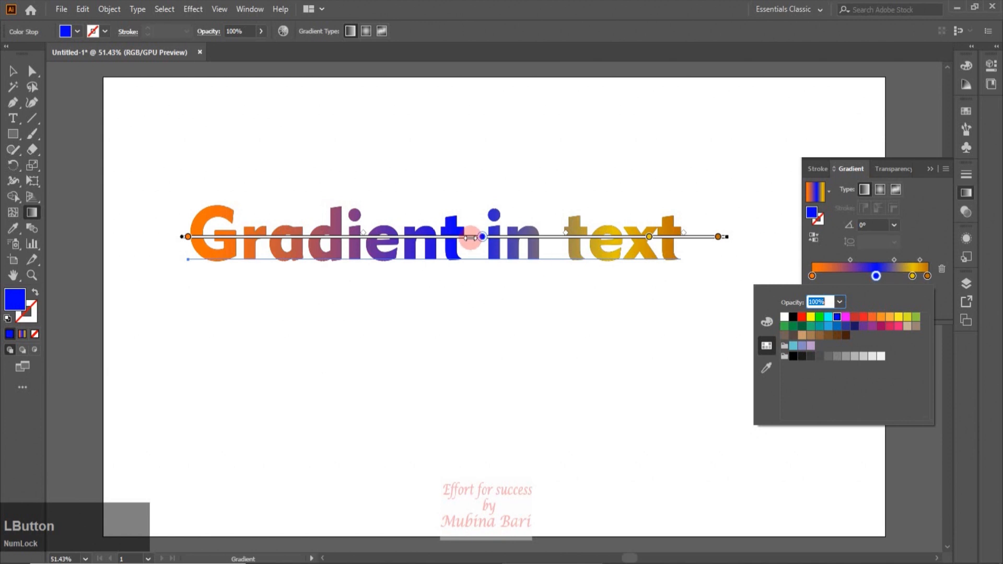
# - Recolour the yellow stop of the text's gradient to the darker red swatch next to magenta
pyautogui.click(913, 276)
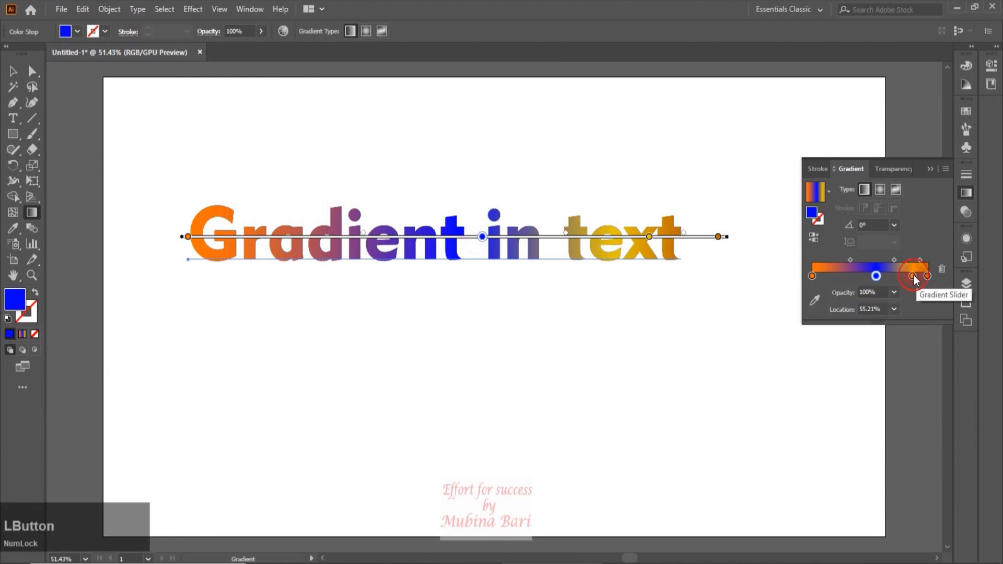
pyautogui.doubleClick(912, 276)
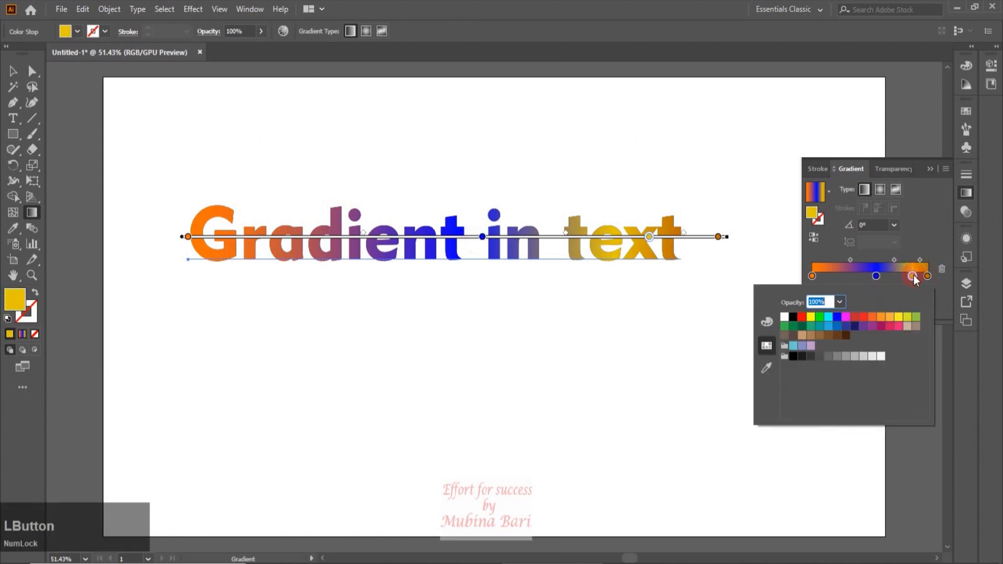
pyautogui.click(854, 317)
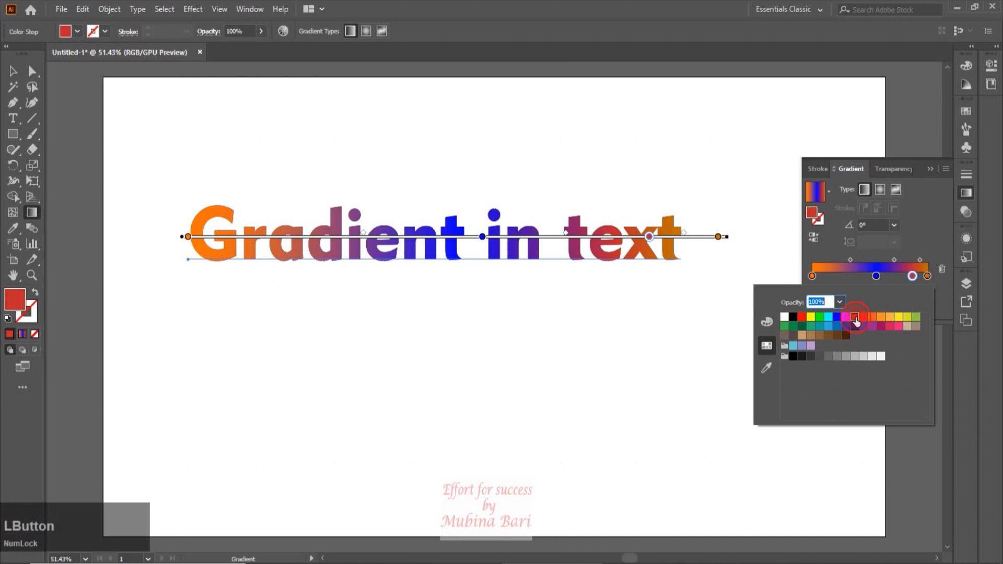
# - Recolour the starting orange stop of the text's gradient to bright green
pyautogui.click(812, 276)
pyautogui.doubleClick(812, 275)
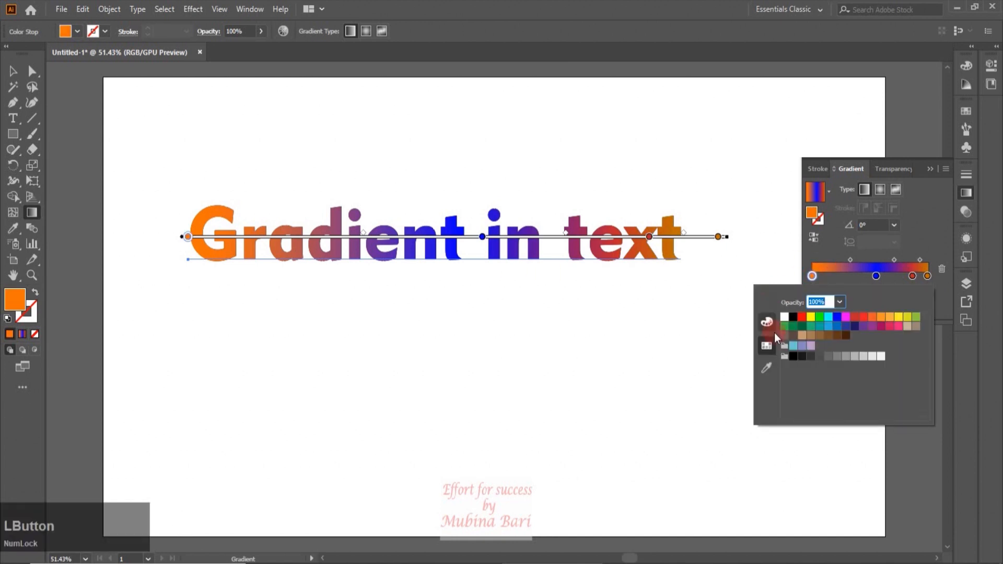
pyautogui.click(819, 317)
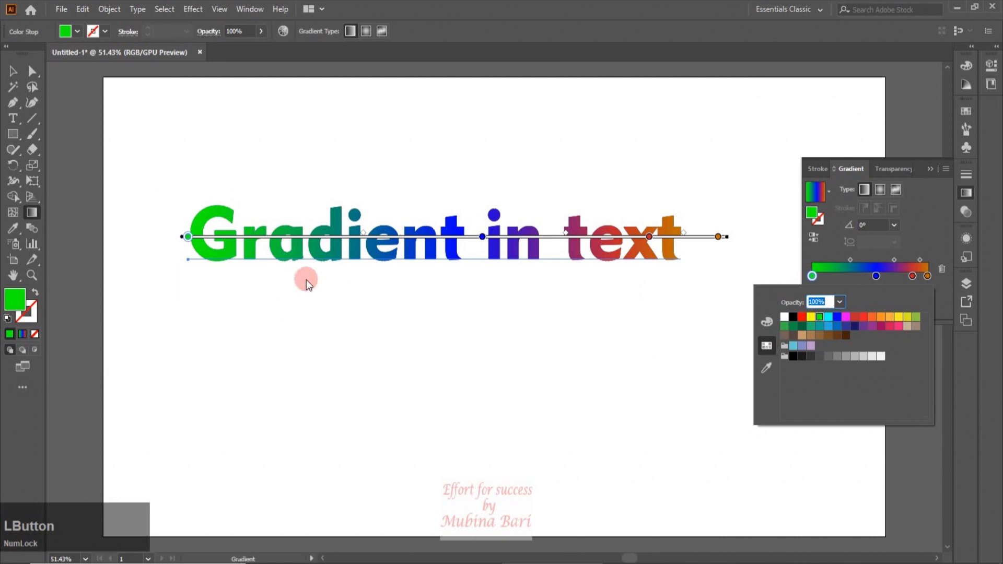
pyautogui.click(419, 309)
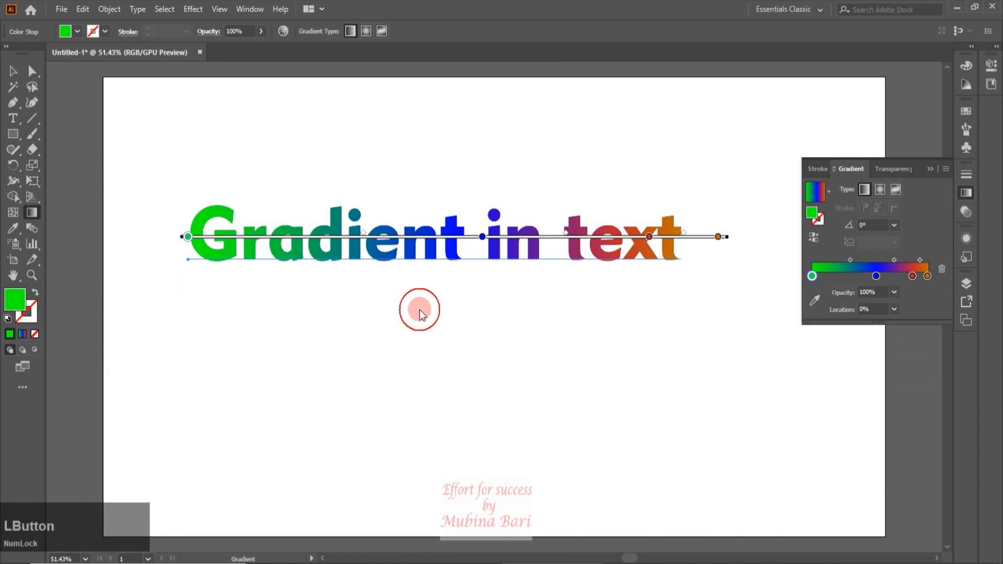
pyautogui.click(13, 70)
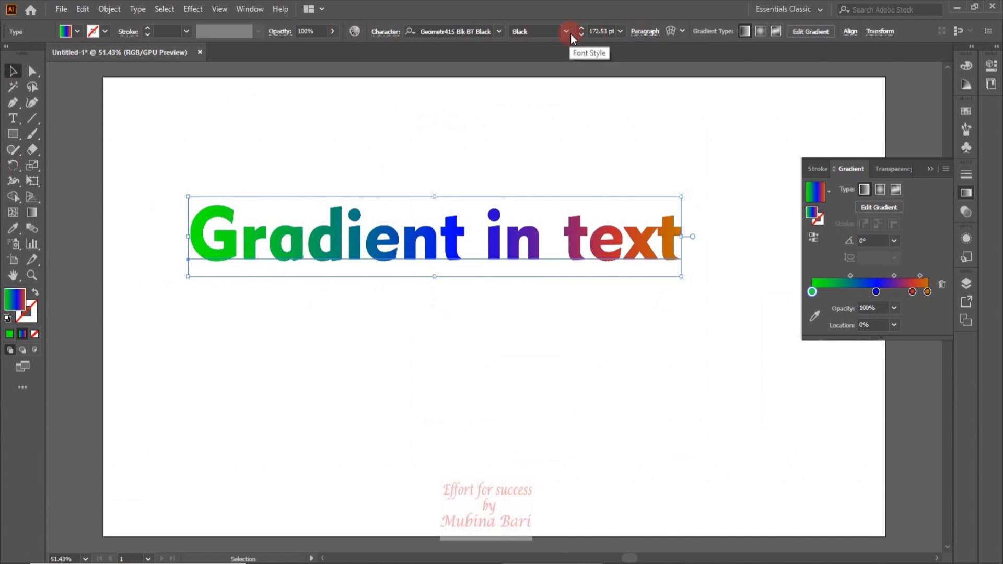
pyautogui.click(499, 33)
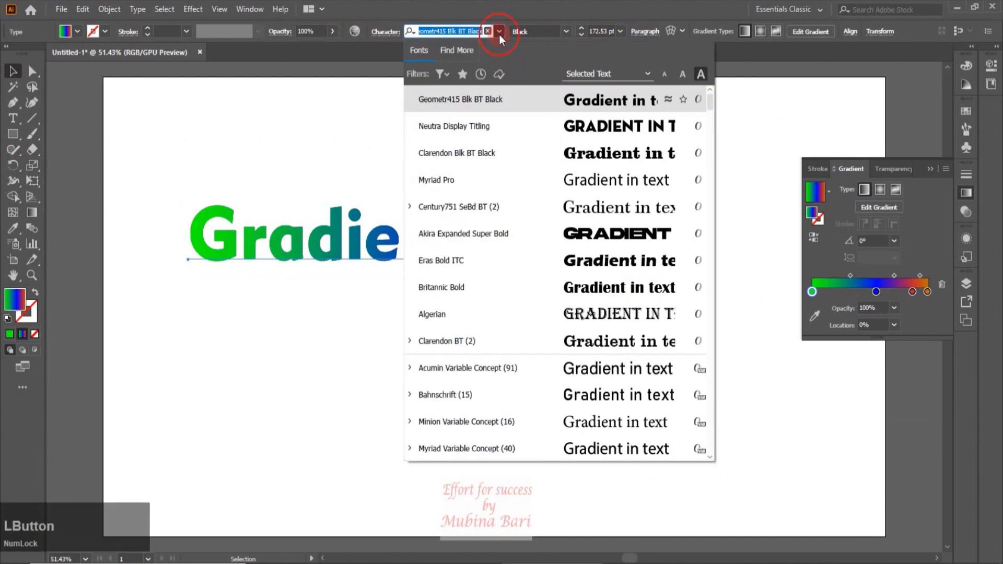
pyautogui.click(500, 33)
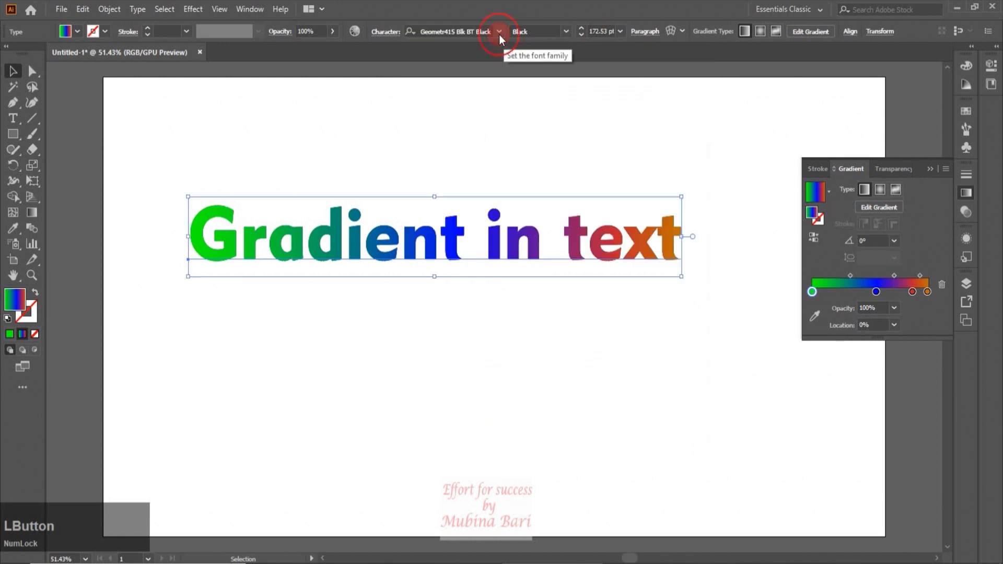
pyautogui.click(566, 32)
pyautogui.click(231, 143)
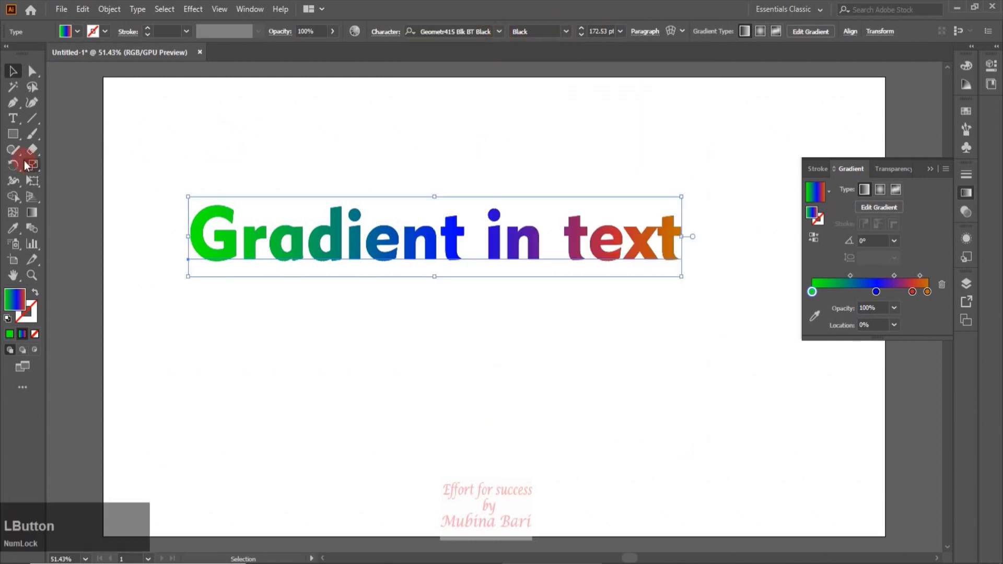
# - Insert the word "editable" between "in" and "text" in the gradient text
pyautogui.click(13, 119)
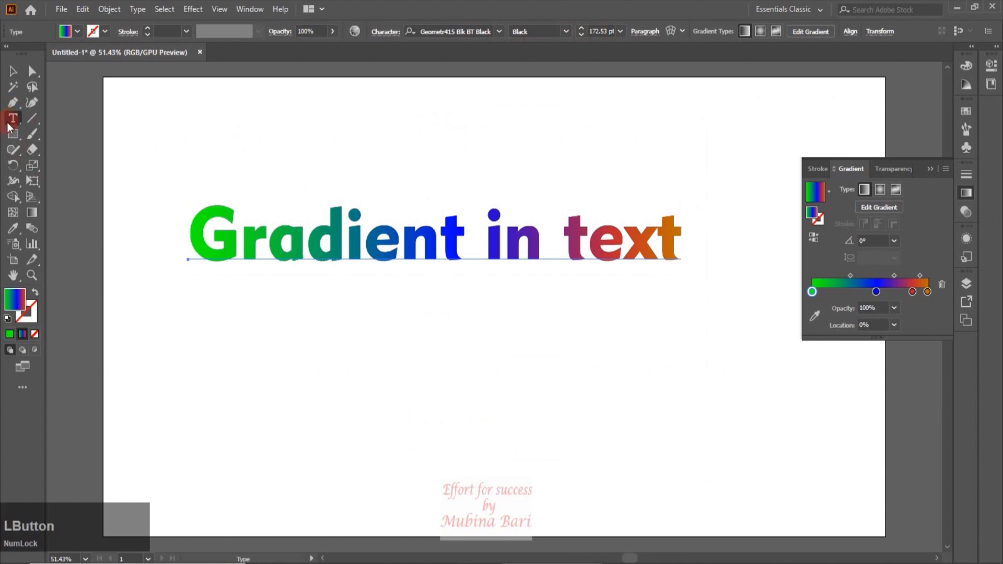
pyautogui.click(463, 245)
pyautogui.click(545, 240)
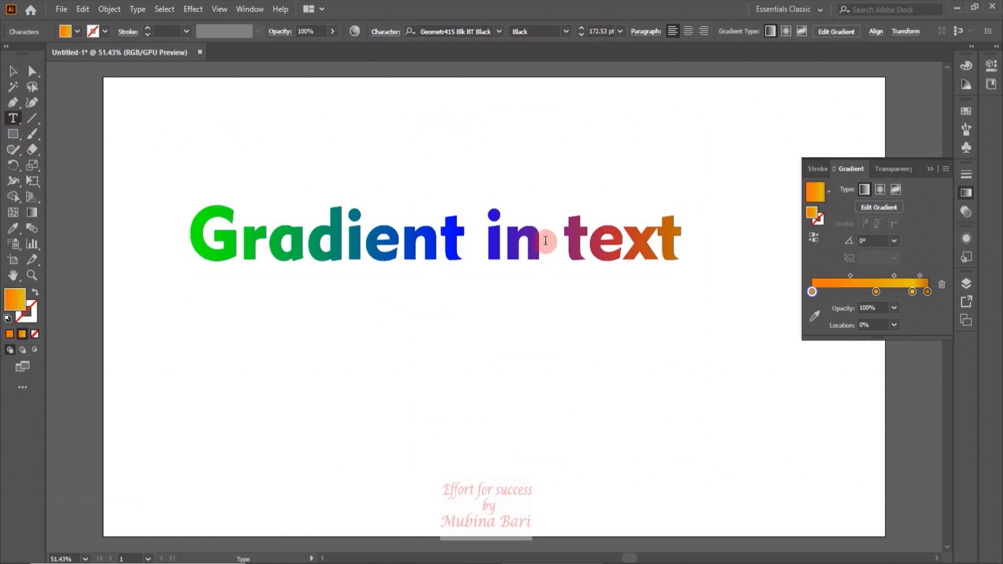
pyautogui.write('editab')
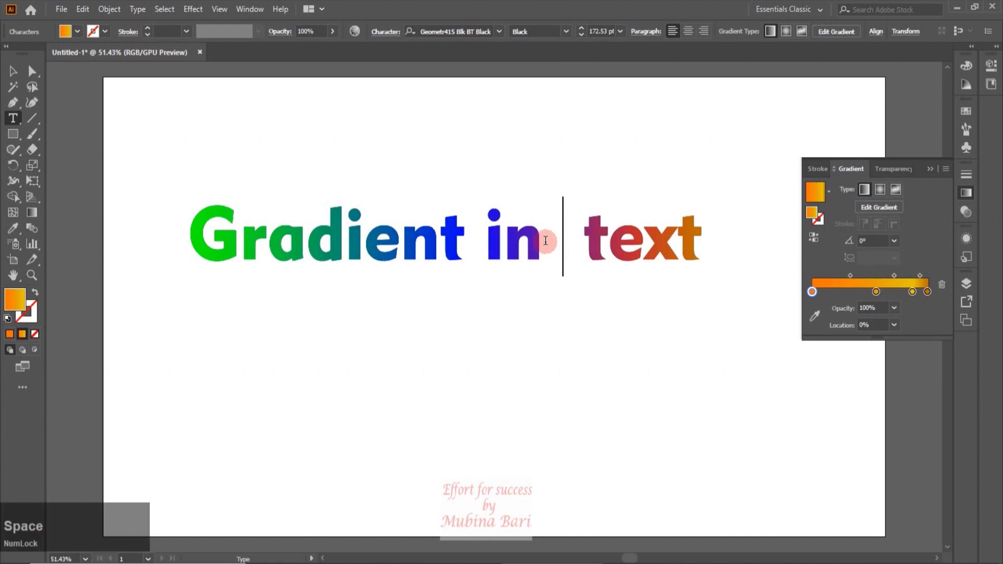
pyautogui.write('le')
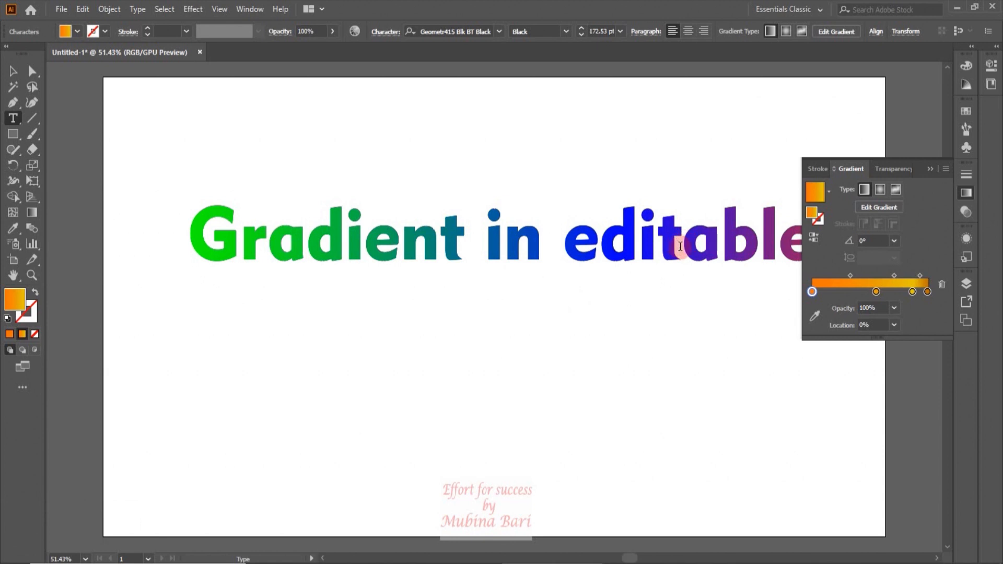
# - Break the text before "editable" so that word starts a second line
pyautogui.click(565, 252)
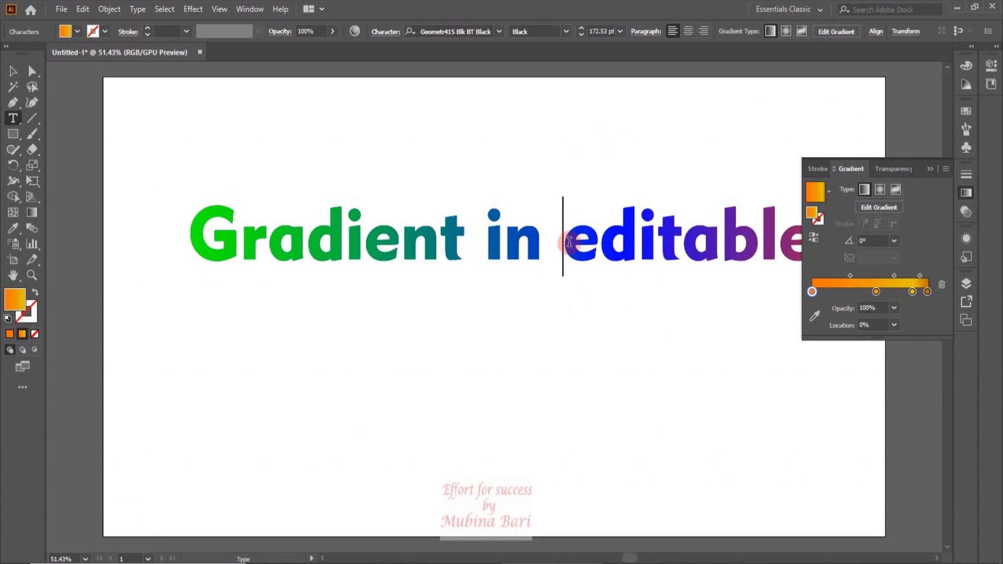
pyautogui.click(565, 241)
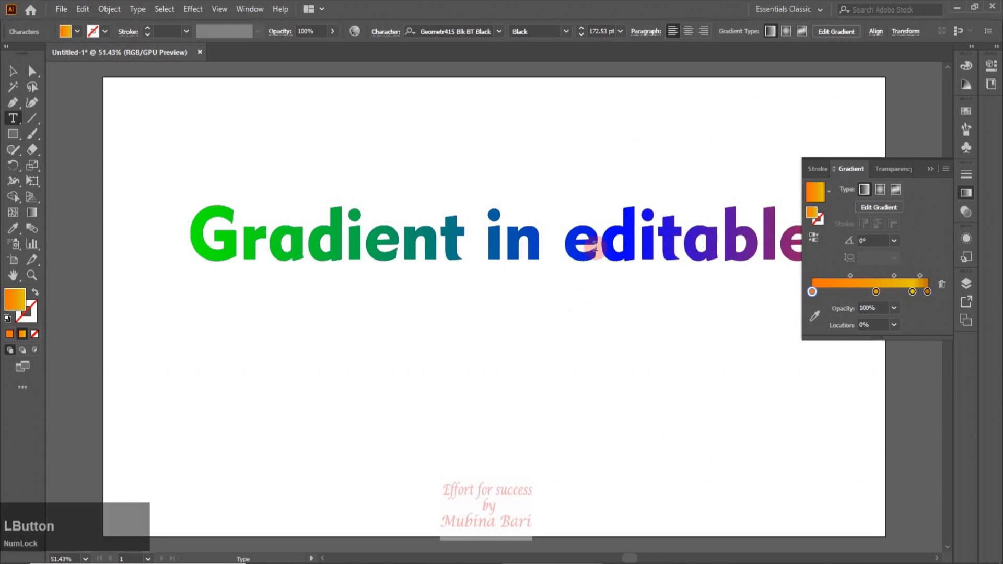
pyautogui.press('Return')
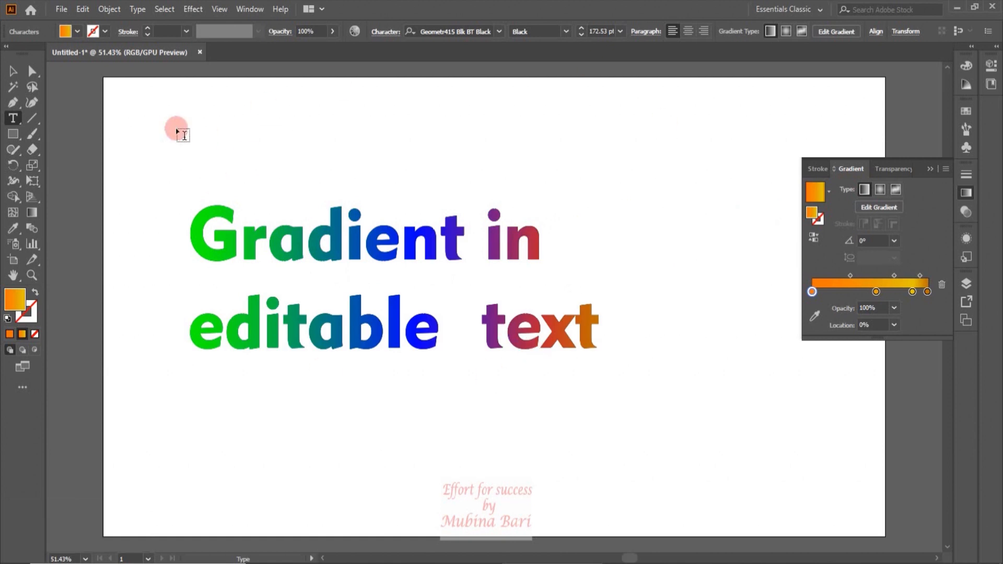
# - Select the whole text object and give it an 8 pt stroke
pyautogui.click(14, 71)
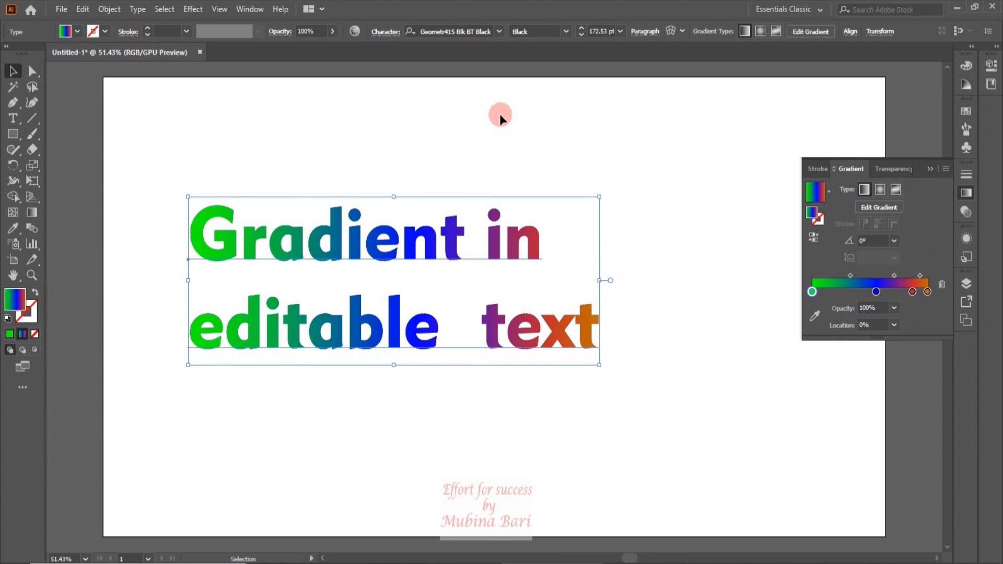
pyautogui.click(187, 32)
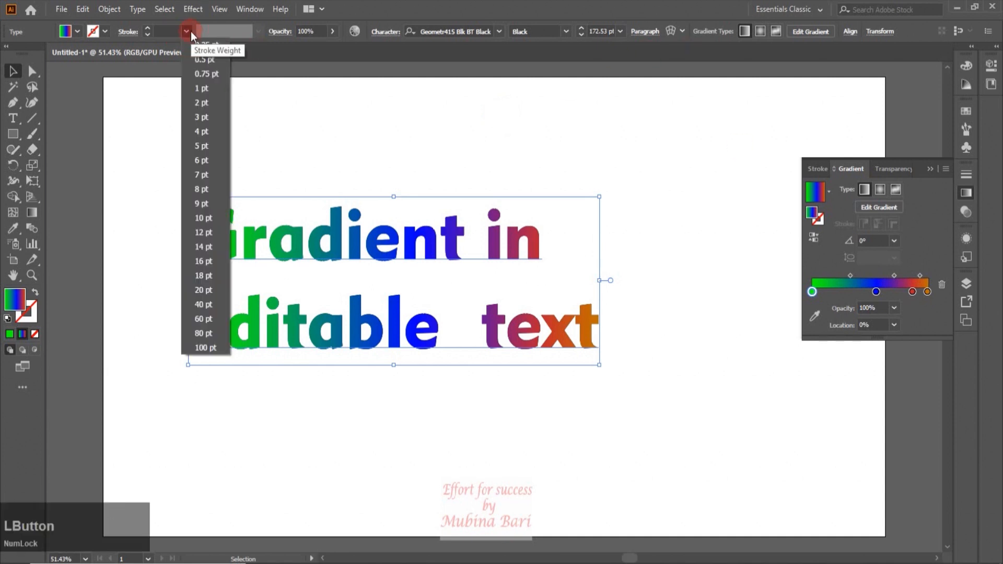
pyautogui.click(201, 189)
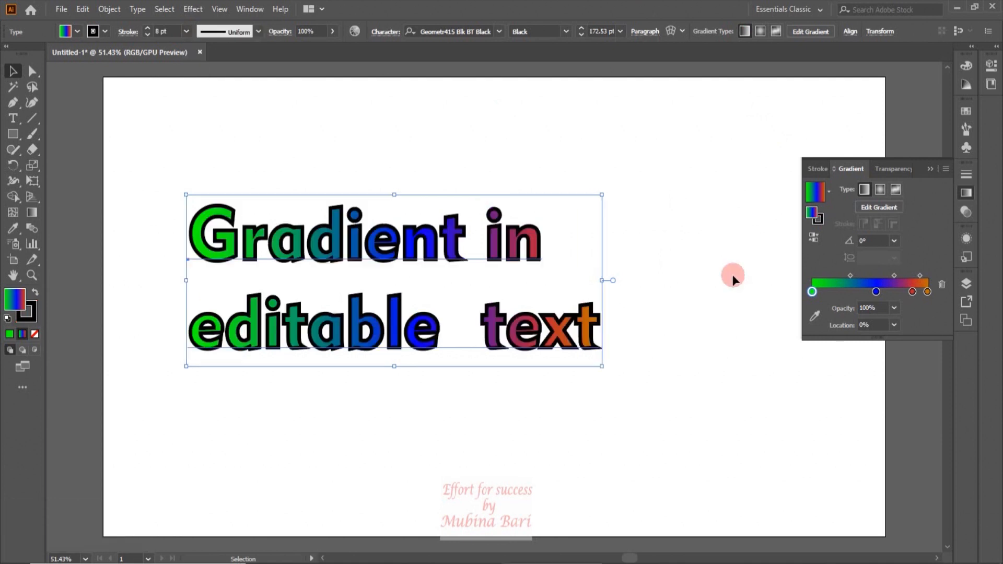
# - Apply the green-blue-red gradient to the text's stroke and reverse its direction
pyautogui.click(819, 222)
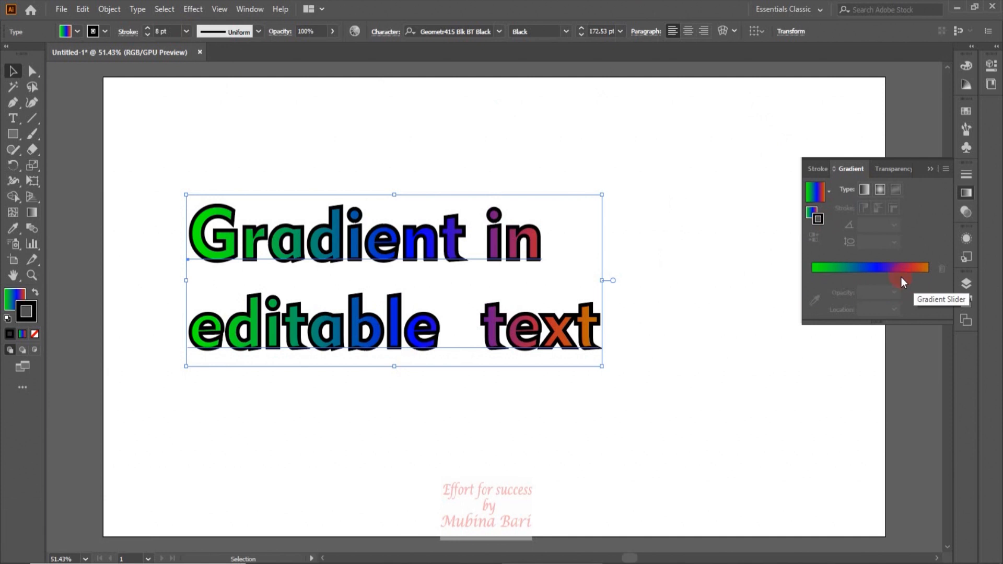
pyautogui.click(885, 271)
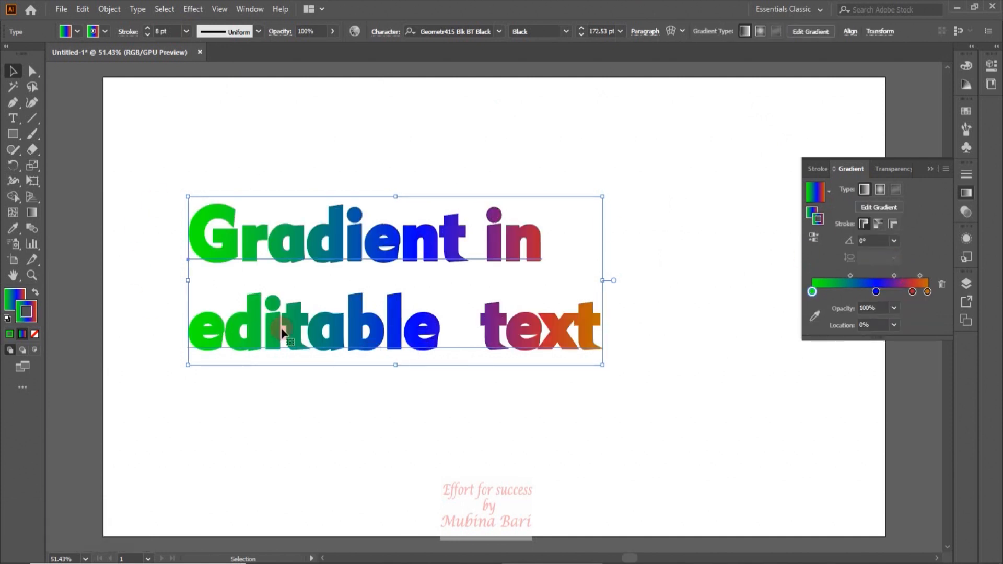
pyautogui.click(816, 236)
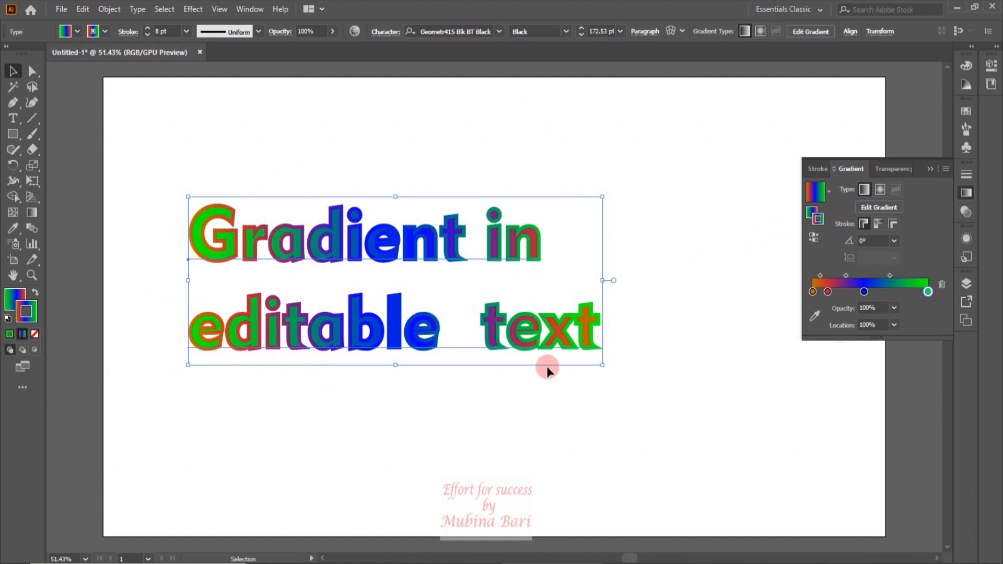
# - Recolour the starting orange stop of the stroke's gradient to yellow and deselect the text
pyautogui.doubleClick(811, 294)
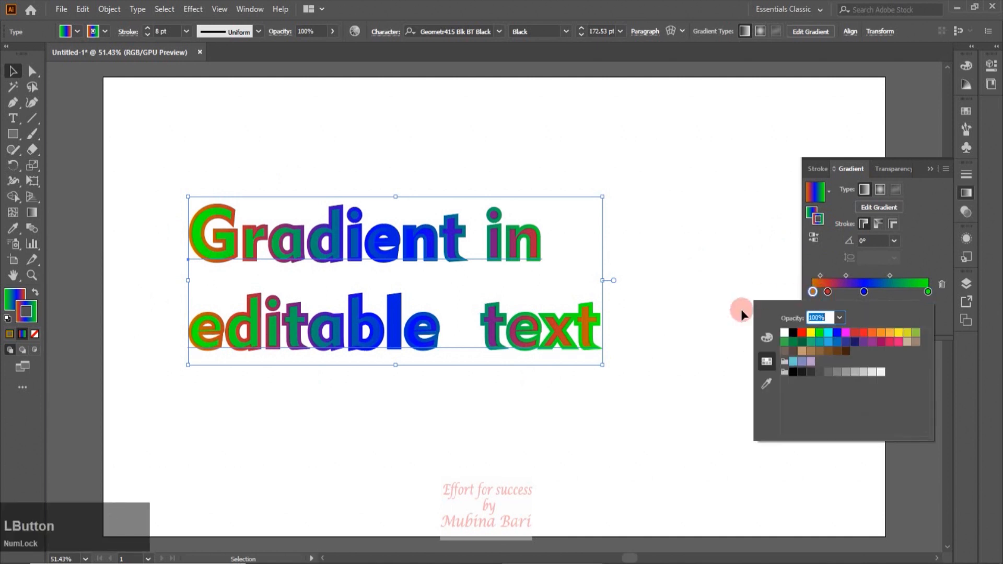
pyautogui.click(898, 334)
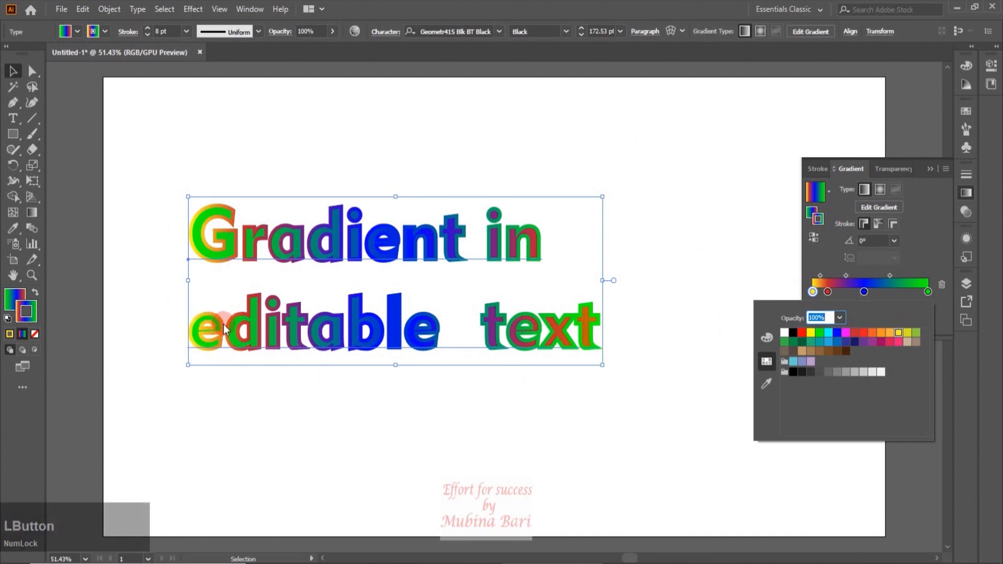
pyautogui.click(689, 346)
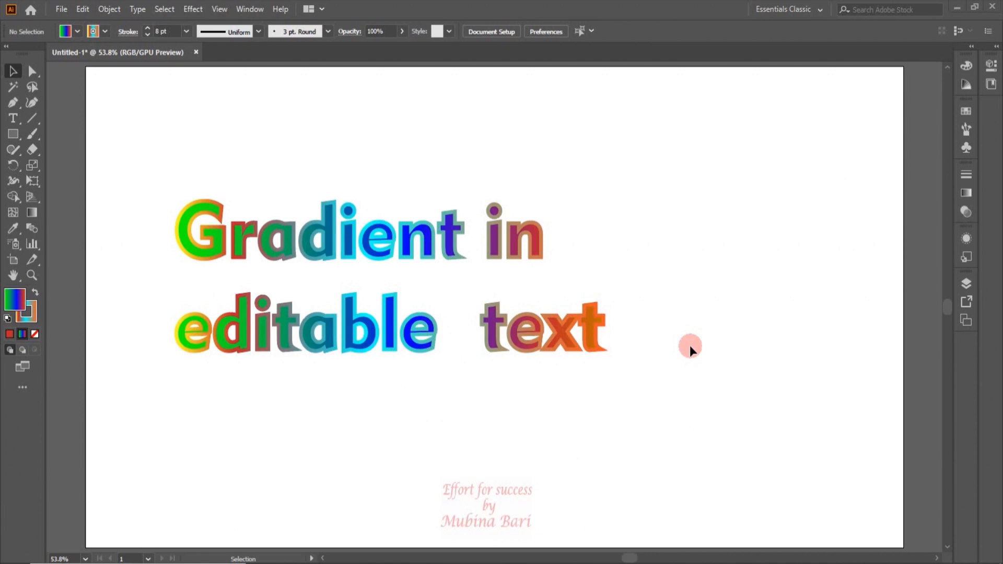
# - Select the two-line text and remove its gradient stroke by setting the stroke to None
pyautogui.click(454, 244)
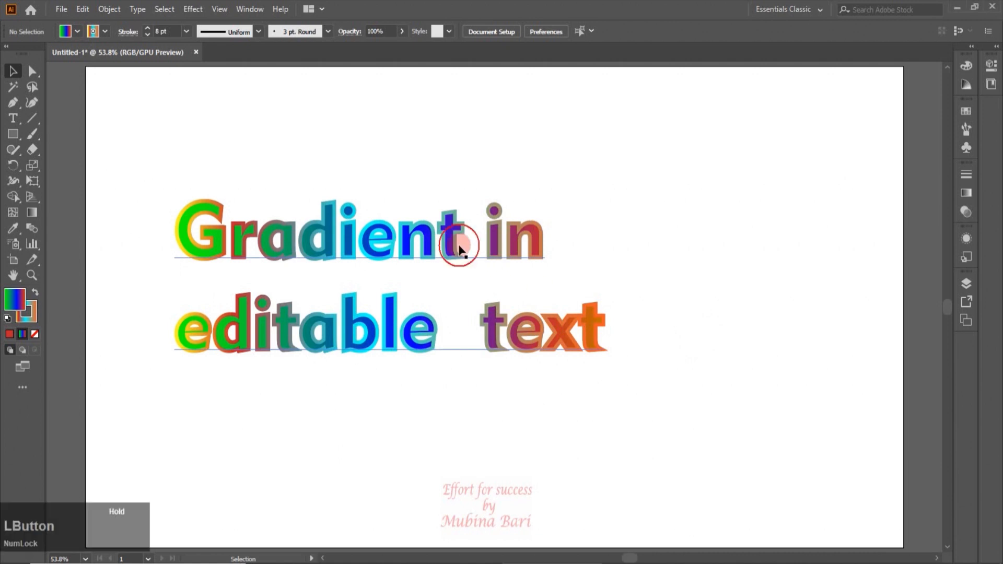
pyautogui.click(445, 233)
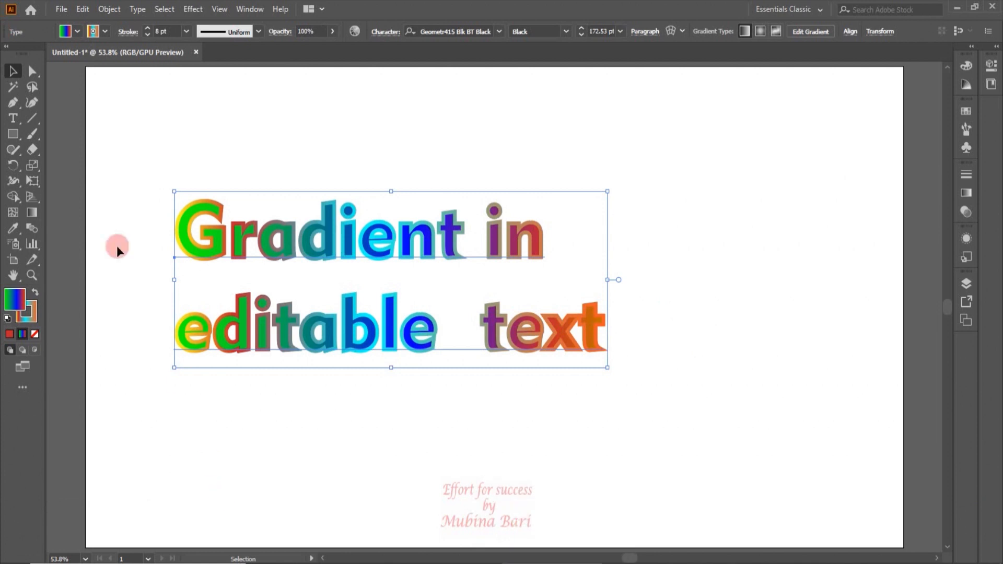
pyautogui.click(103, 33)
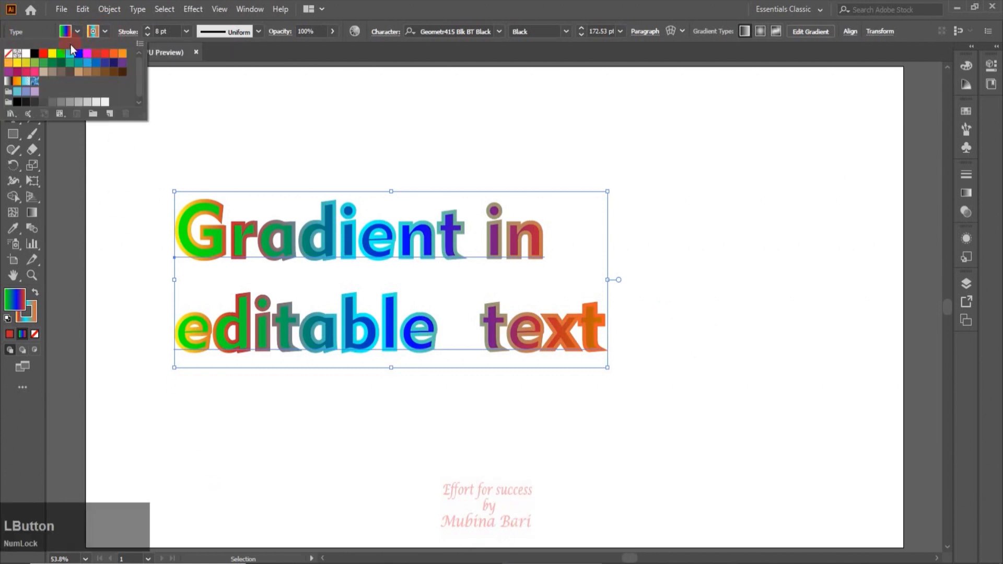
pyautogui.click(7, 54)
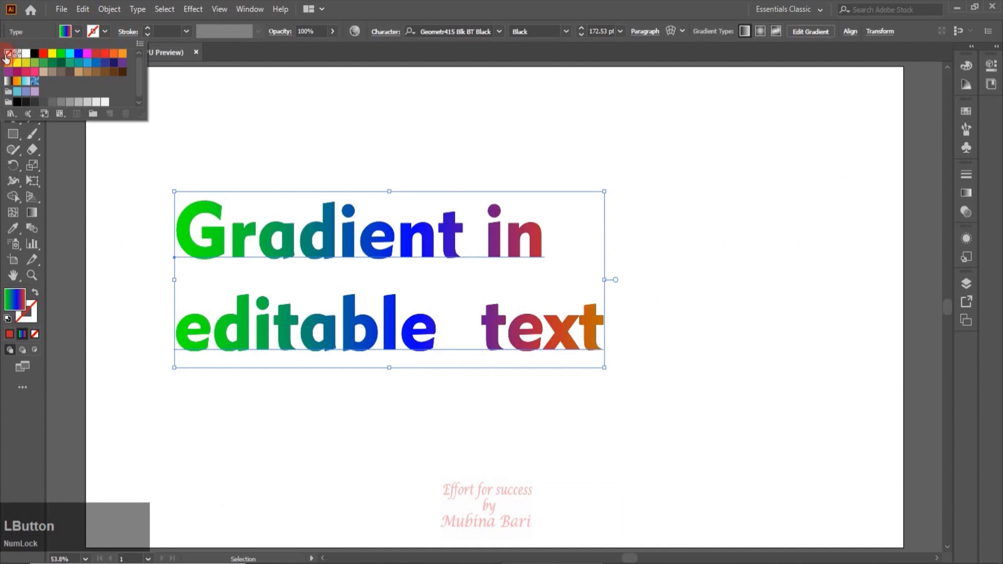
pyautogui.click(312, 142)
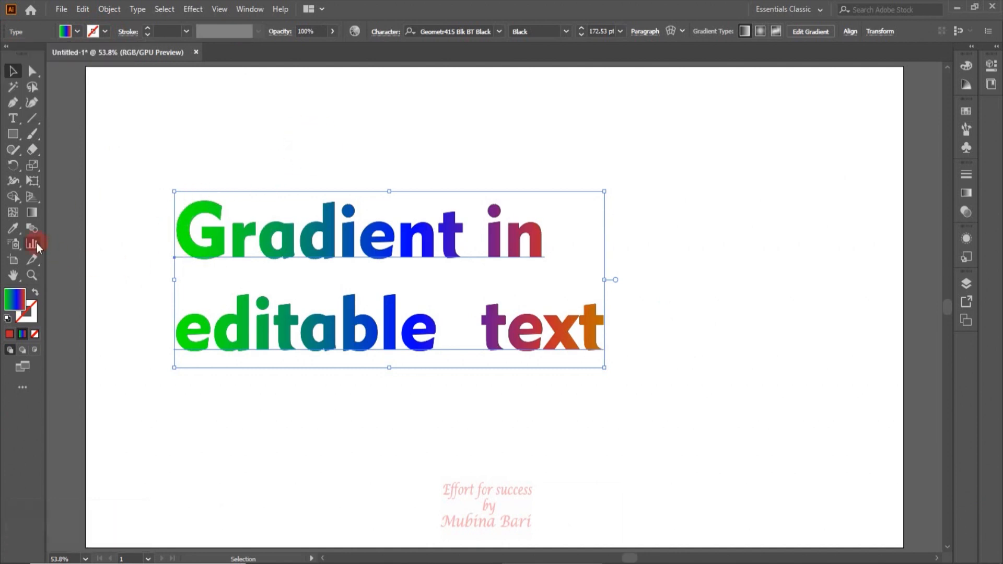
# - Show the text's appearance attributes and open its Characters entry for editing
pyautogui.click(32, 275)
pyautogui.moveTo(172, 199); pyautogui.dragTo(330, 282)
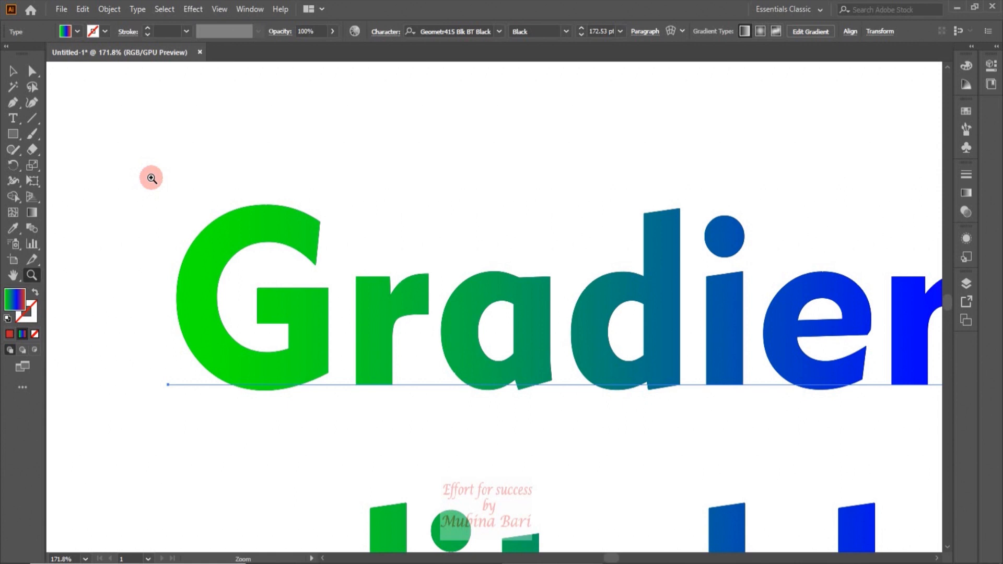
pyautogui.click(13, 70)
pyautogui.click(212, 275)
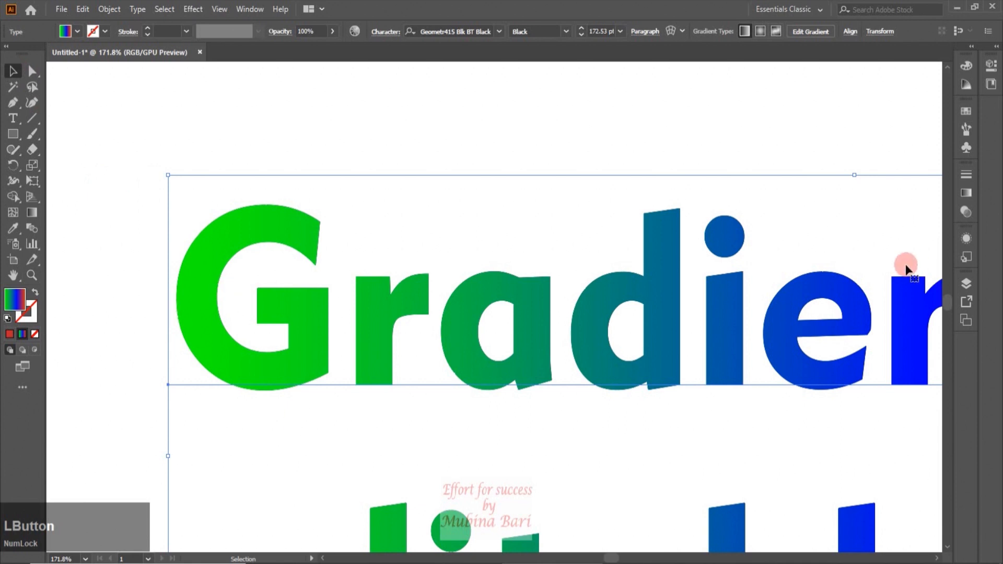
pyautogui.click(966, 238)
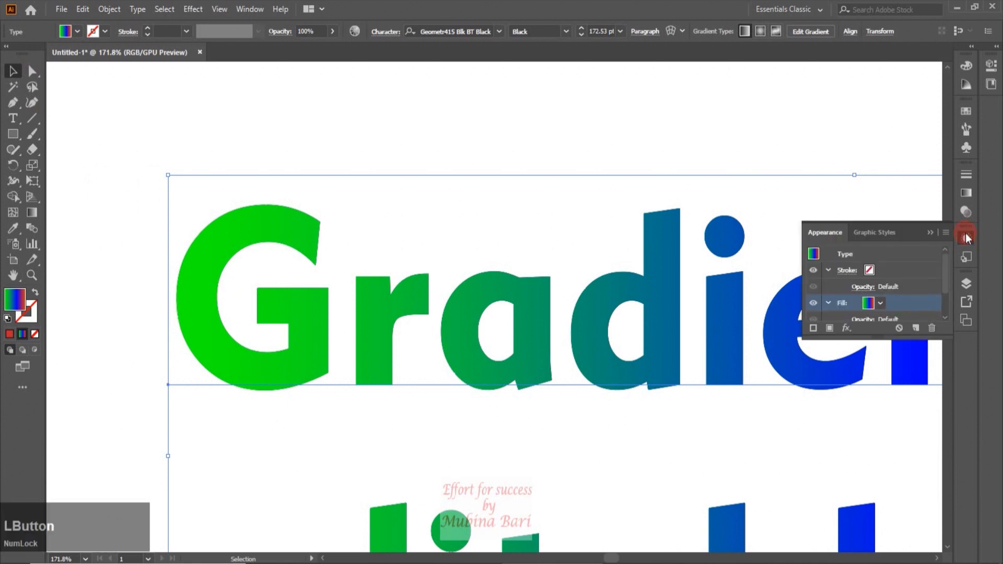
pyautogui.moveTo(946, 270); pyautogui.dragTo(890, 305)
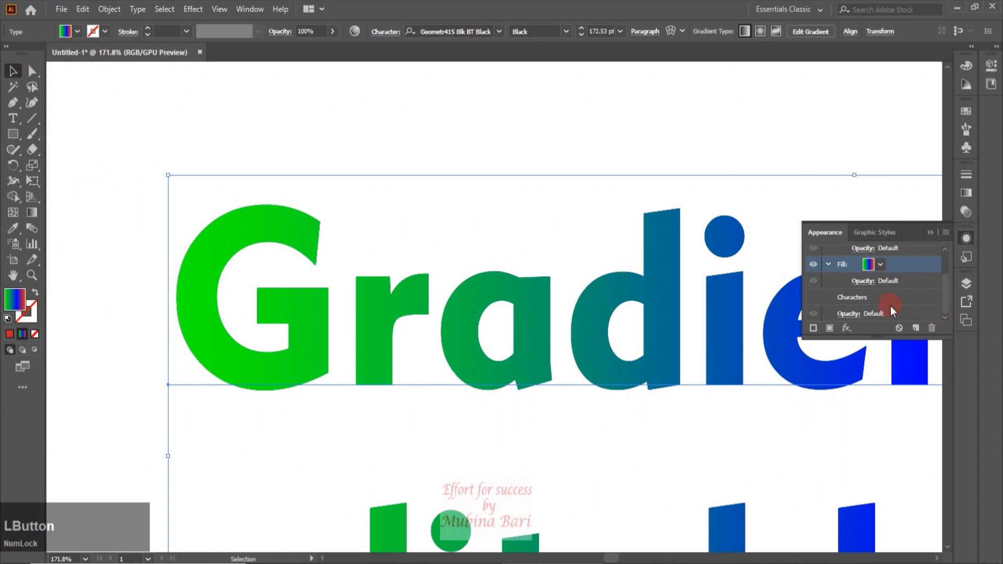
pyautogui.doubleClick(842, 293)
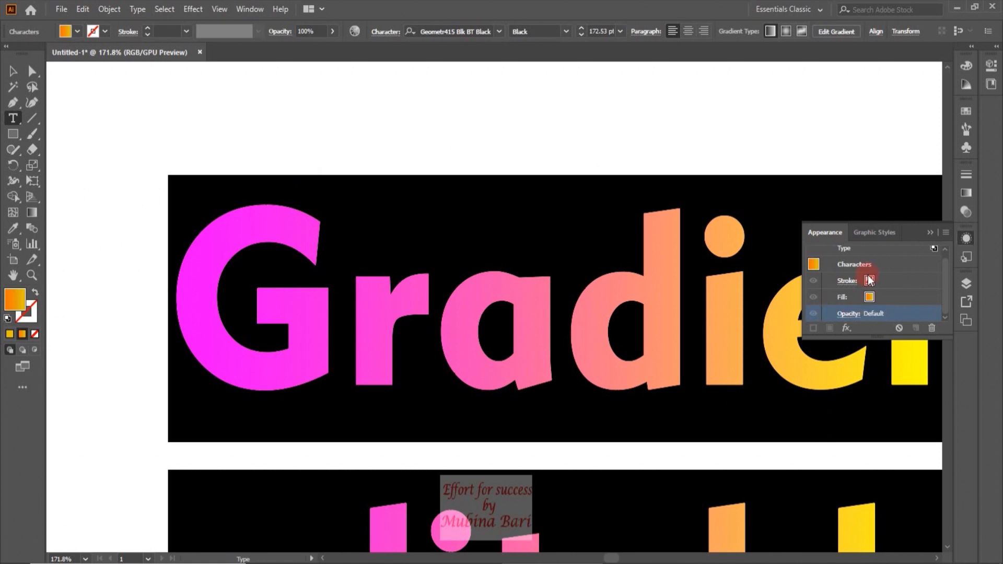
# - Set the characters' own fill to None, keeping the added gradient fill, and deselect the text
pyautogui.click(870, 298)
pyautogui.click(869, 298)
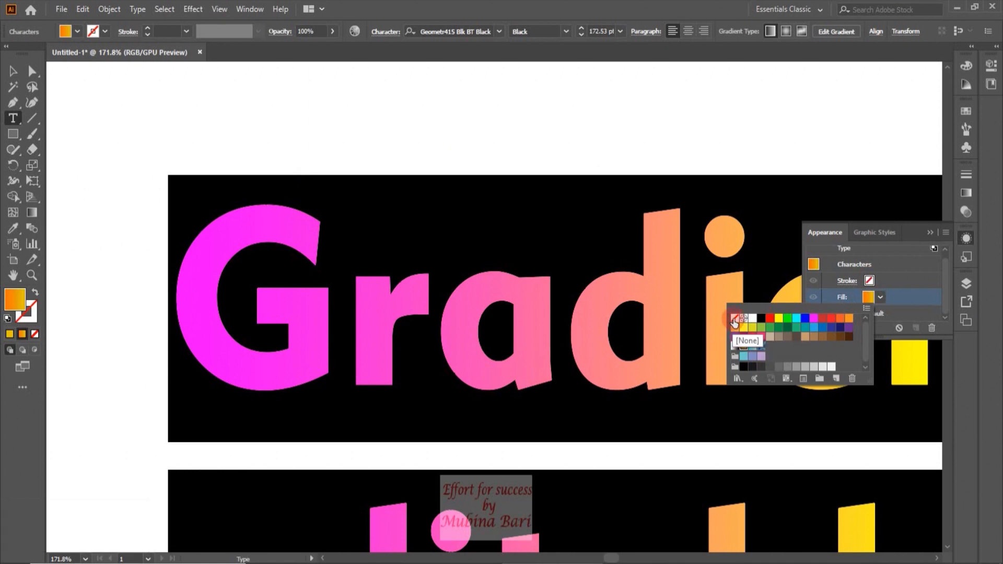
pyautogui.click(734, 322)
pyautogui.click(918, 281)
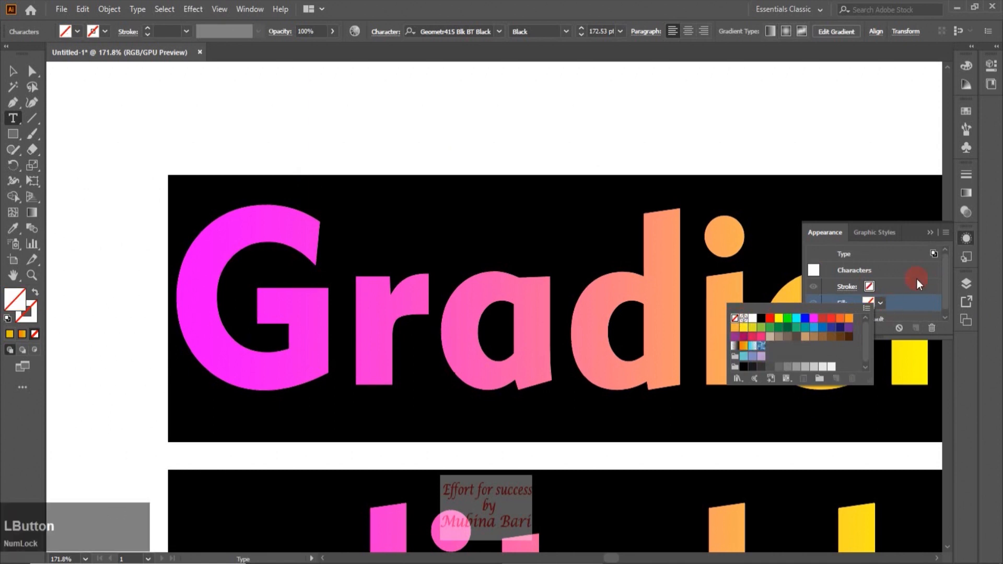
pyautogui.click(901, 292)
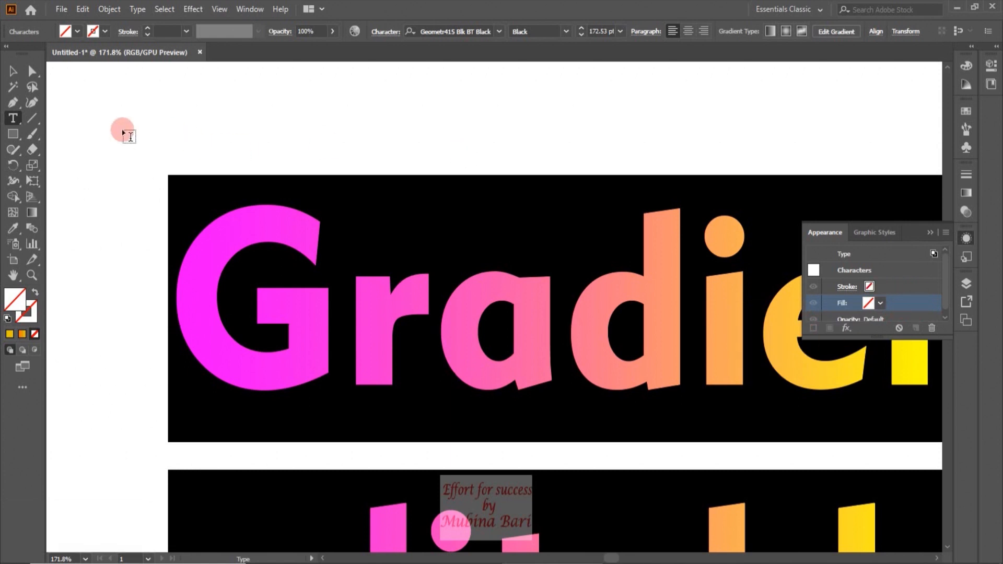
pyautogui.click(127, 135)
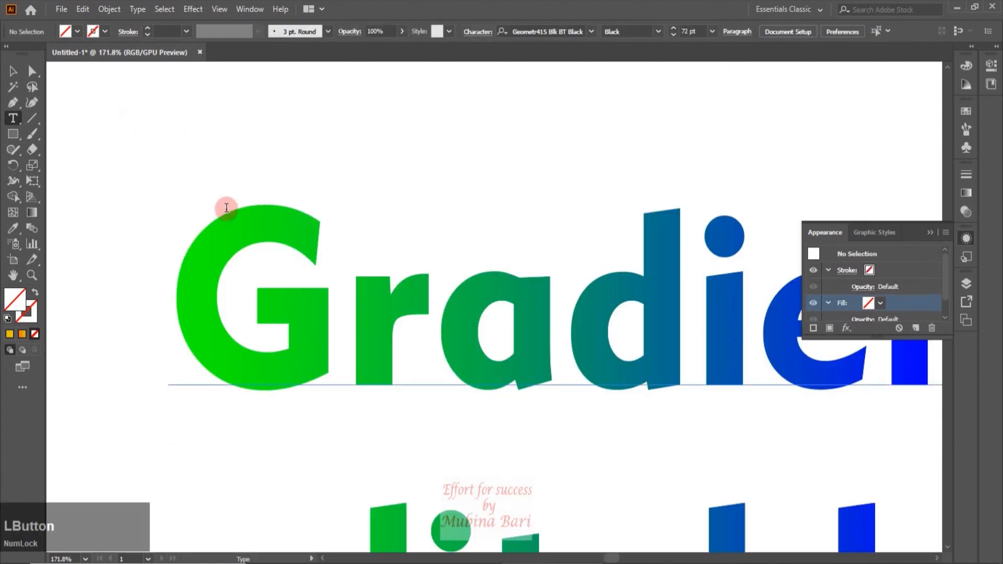